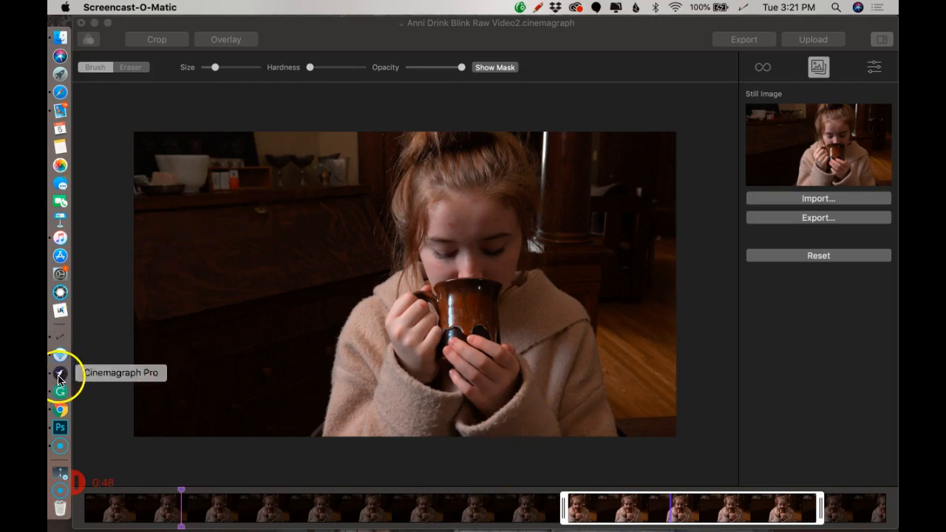
Save and close the open cinemagraph project in Cinemagraph Pro and reopen it from the recent documents
{"action": "left_click", "coordinate": [139, 26]}
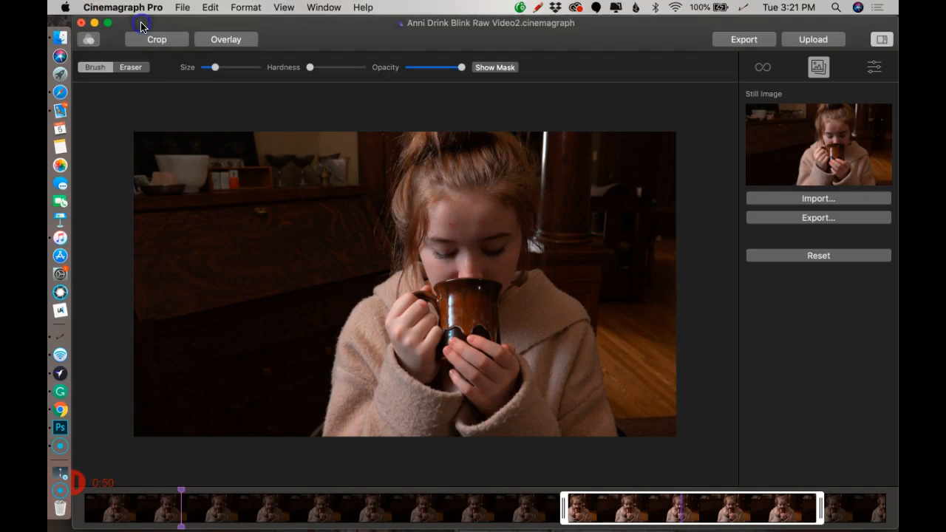
{"action": "left_click", "coordinate": [81, 22]}
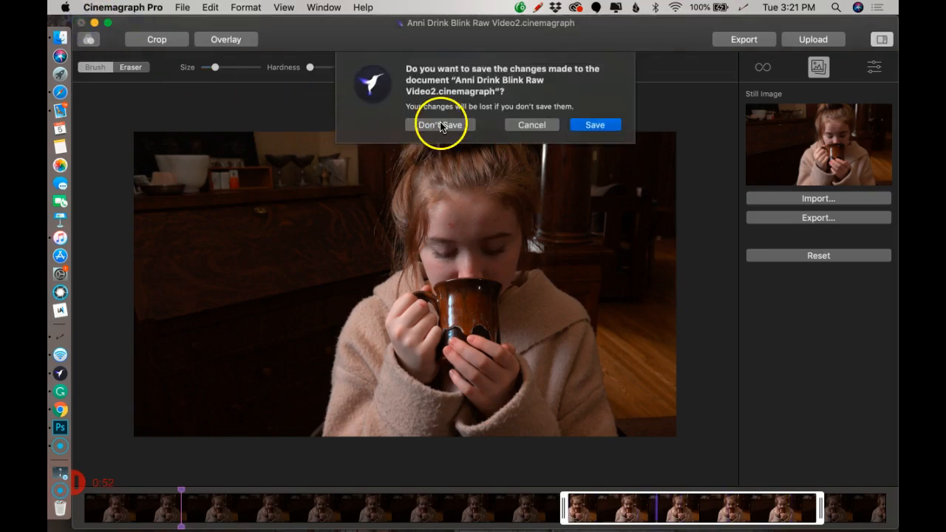
{"action": "left_click", "coordinate": [601, 124]}
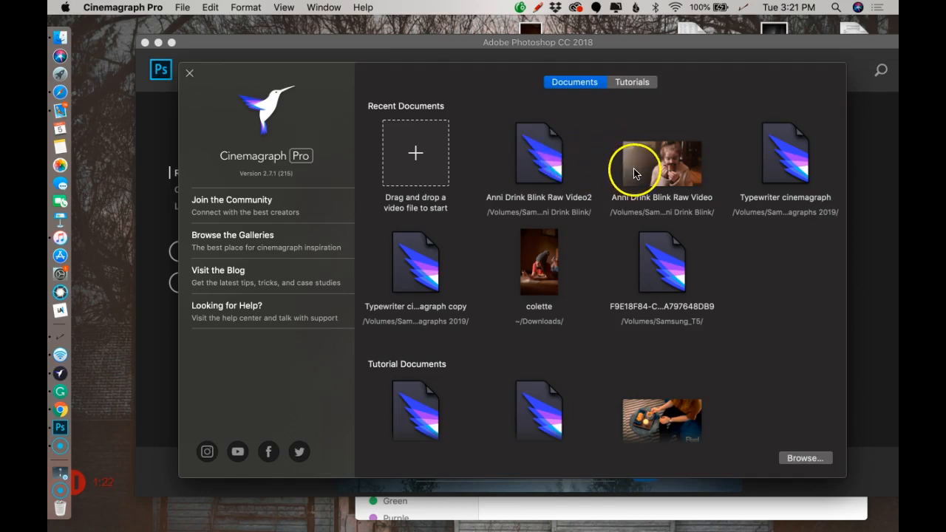
{"action": "double_click", "coordinate": [556, 164]}
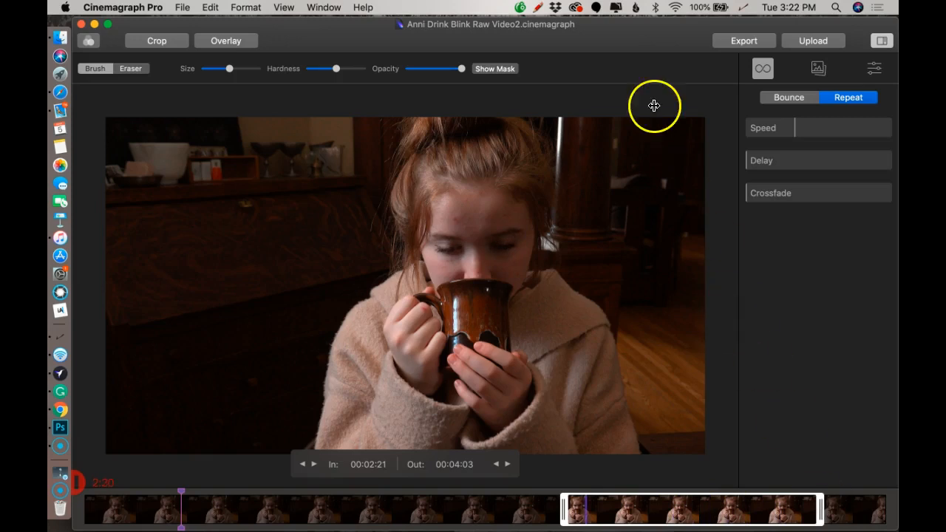
Show the mask over the eyes and set the loop delay to 2.5 with Repeat playback and no crossfade
{"action": "left_click", "coordinate": [499, 69]}
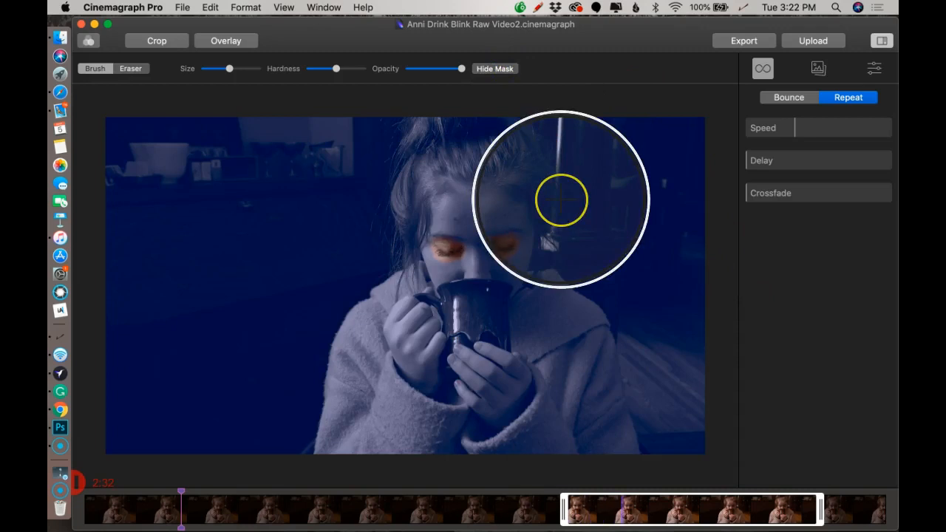
{"action": "scroll", "coordinate": [574, 209], "scroll_direction": "up", "scroll_amount": 5}
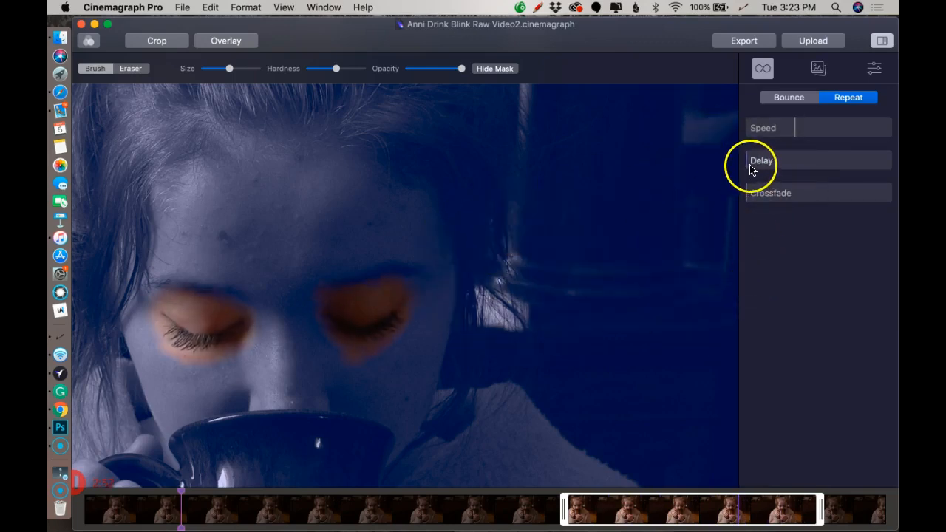
{"action": "left_click_drag", "start_coordinate": [748, 168], "coordinate": [783, 171]}
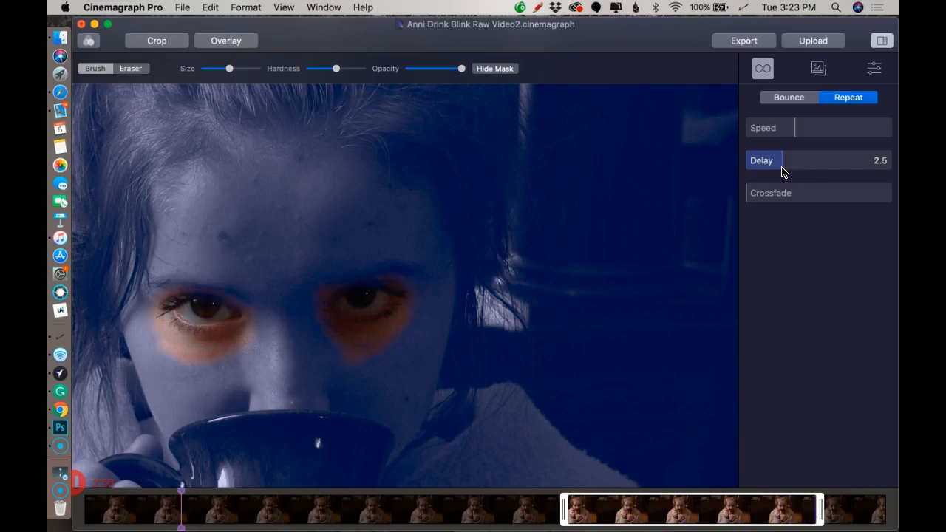
{"action": "left_click", "coordinate": [782, 170]}
{"action": "left_click", "coordinate": [848, 102]}
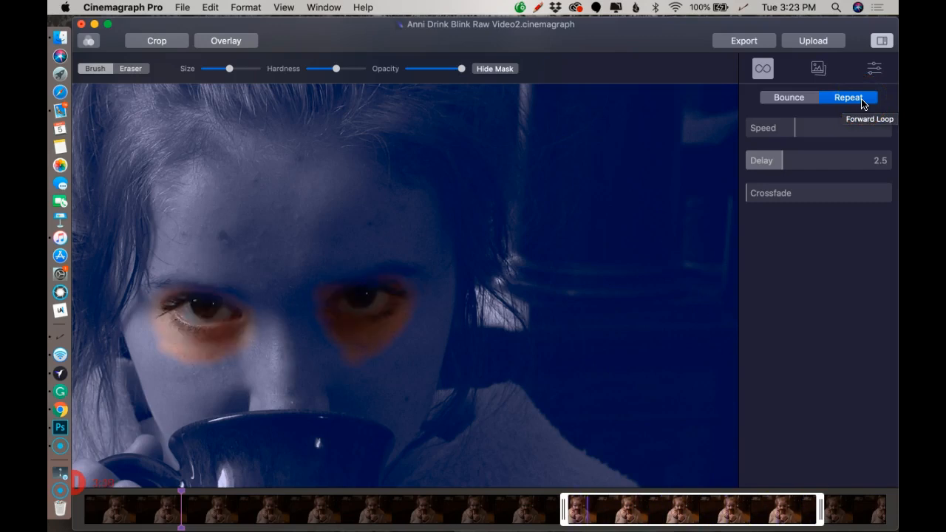
{"action": "left_click", "coordinate": [764, 198]}
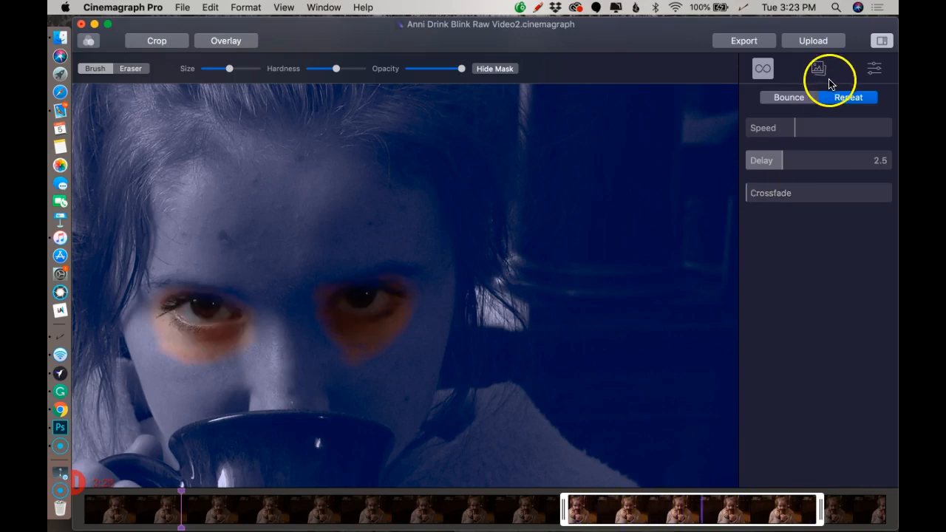
Compare the blinking portrait with the mask overlay off and on, and leave the mask hidden
{"action": "left_click_drag", "start_coordinate": [669, 37], "coordinate": [698, 37]}
{"action": "left_click", "coordinate": [520, 69]}
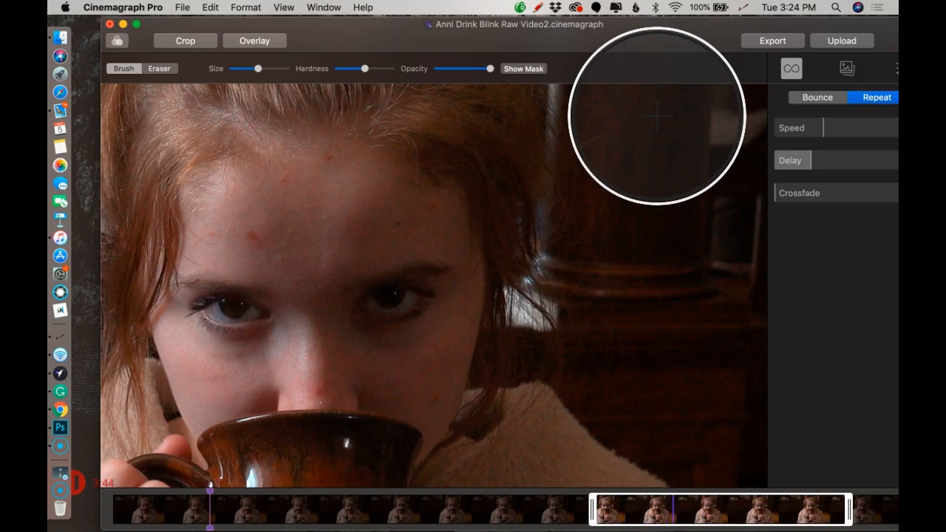
{"action": "left_click", "coordinate": [522, 68]}
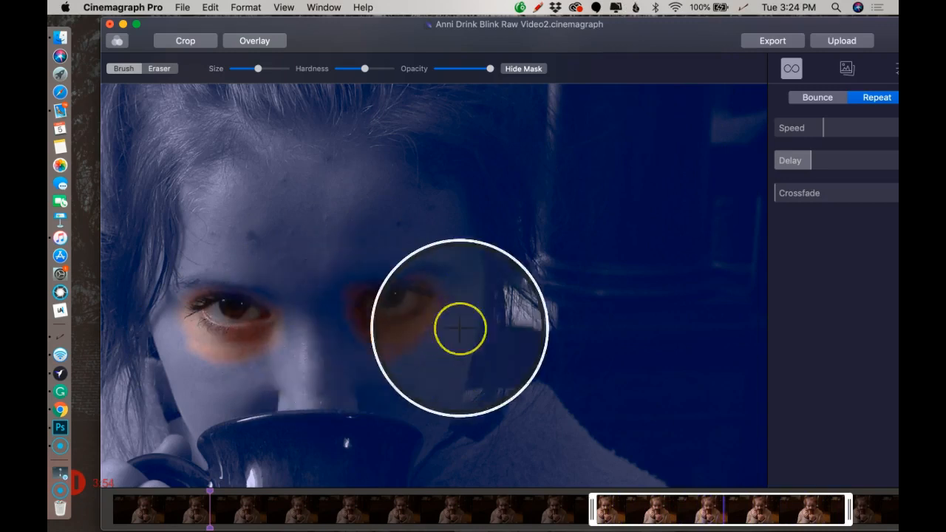
{"action": "left_click_drag", "start_coordinate": [647, 37], "coordinate": [616, 38]}
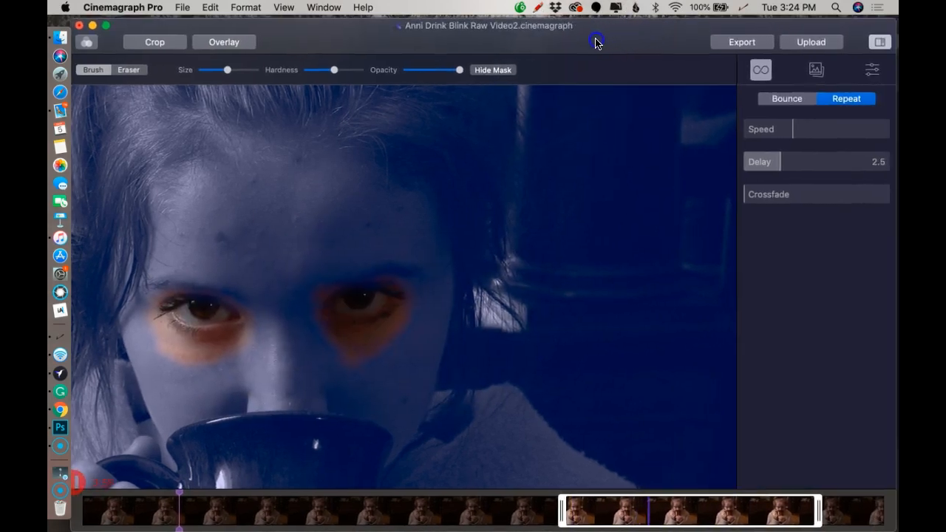
{"action": "left_click", "coordinate": [516, 70]}
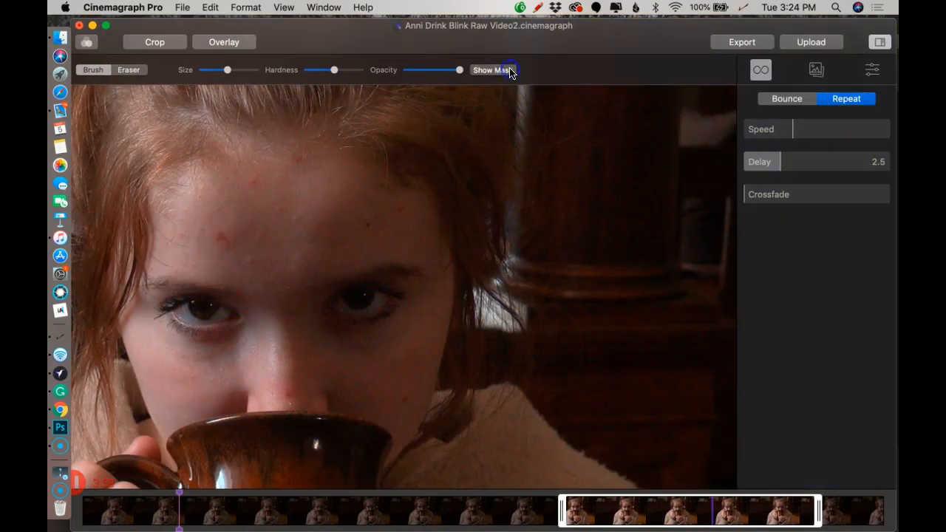
Export the cinemagraph's still image as Still Image4.png into the project folder
{"action": "left_click", "coordinate": [815, 71]}
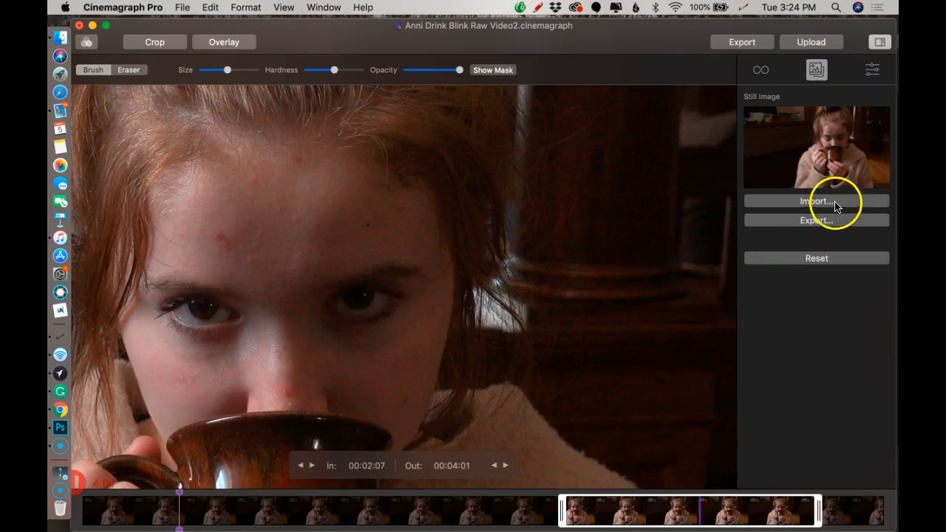
{"action": "left_click", "coordinate": [829, 222]}
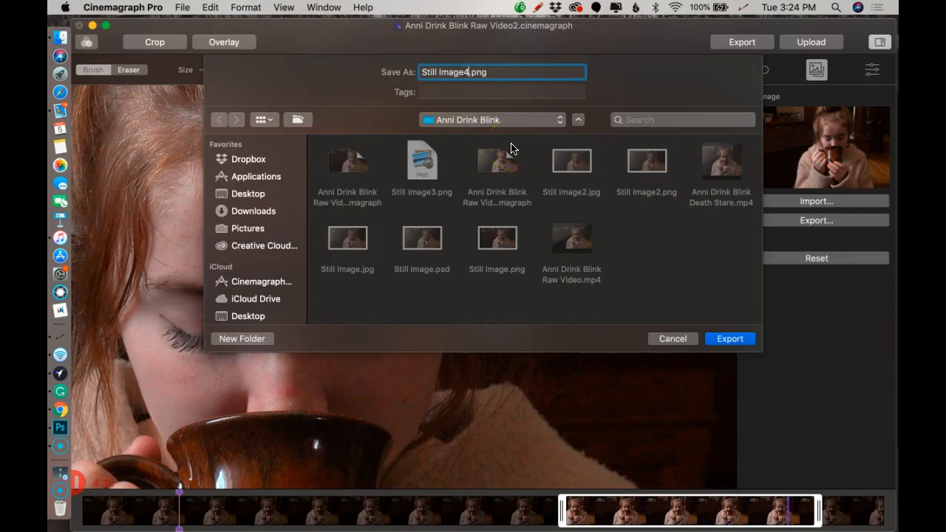
{"action": "left_click", "coordinate": [727, 339]}
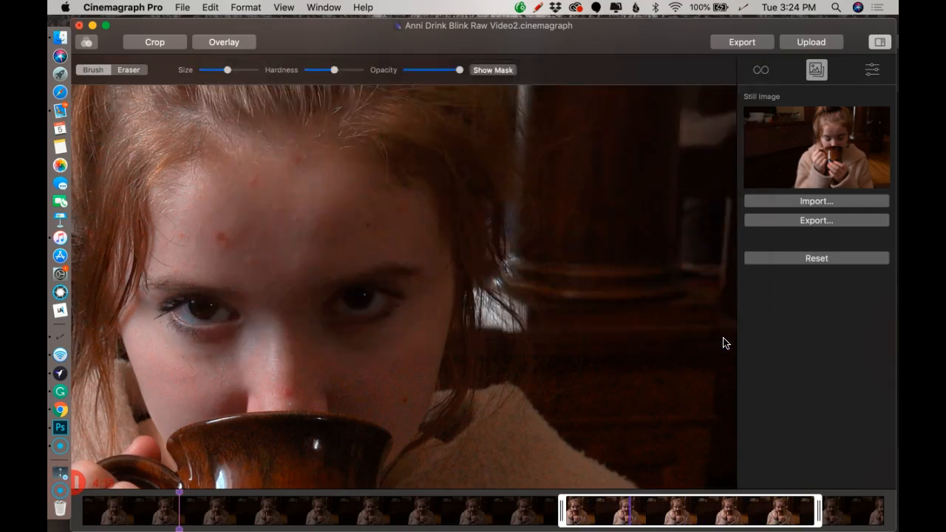
Switch to Photoshop and open the exported Still Image4.png from its Finder folder
{"action": "left_click", "coordinate": [59, 427]}
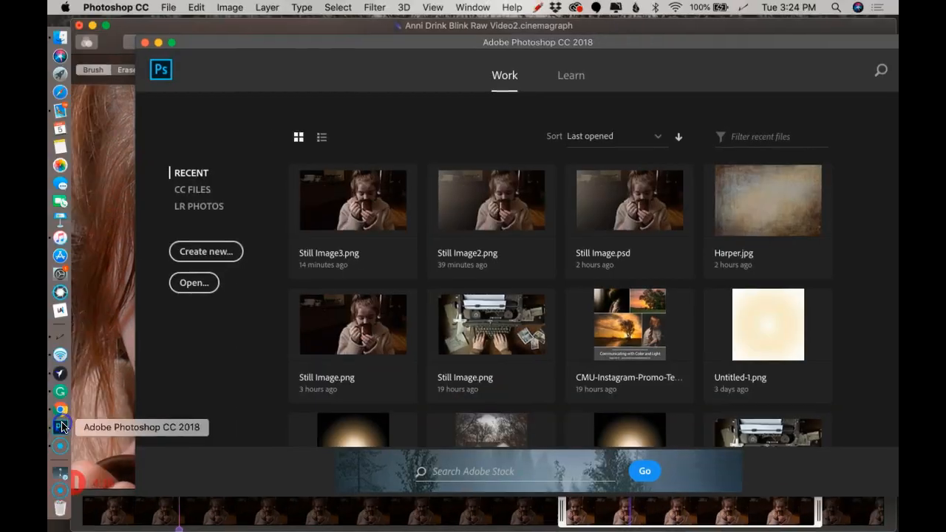
{"action": "left_click", "coordinate": [60, 36]}
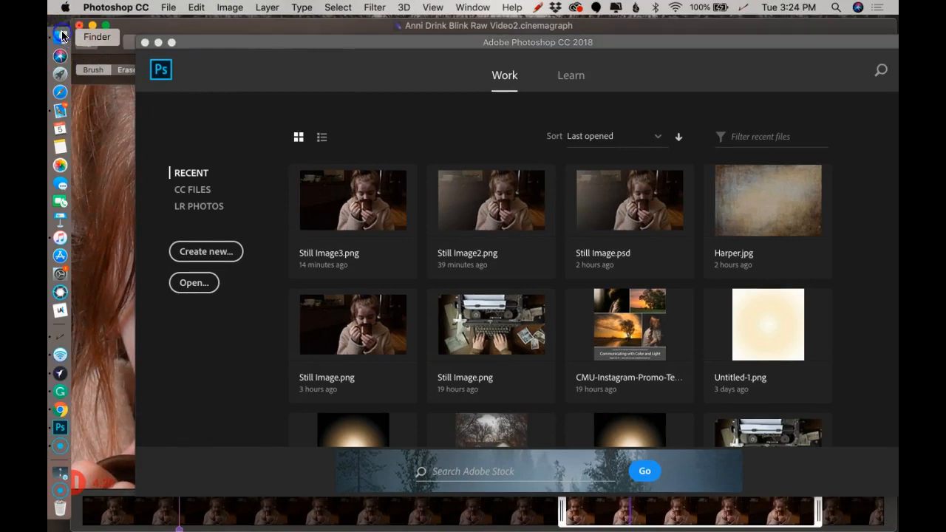
{"action": "left_click_drag", "start_coordinate": [517, 441], "coordinate": [467, 164]}
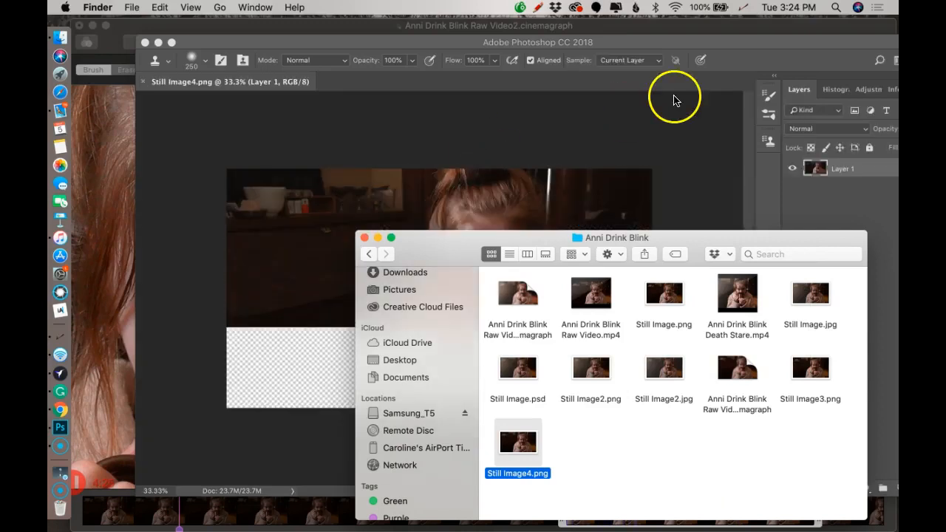
{"action": "left_click", "coordinate": [725, 51]}
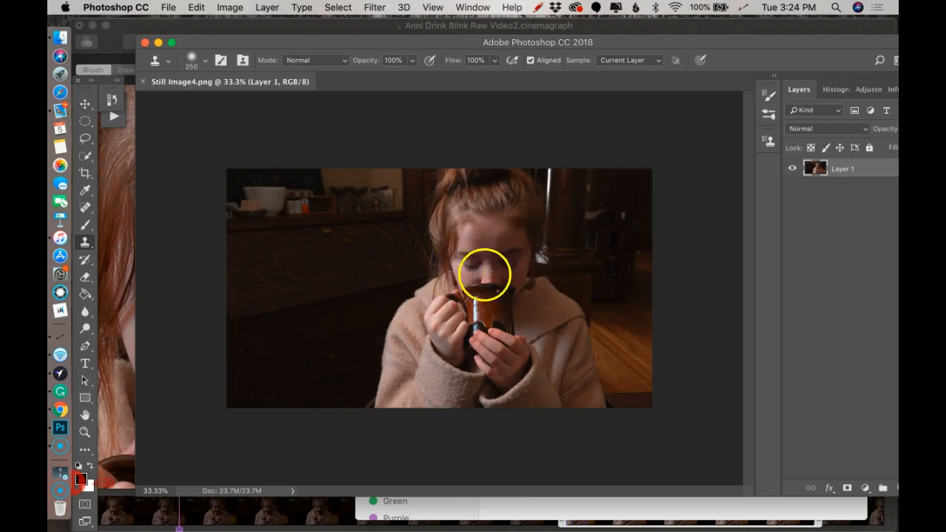
Duplicate the portrait layer and flatten the image into a single Background layer
{"action": "scroll", "coordinate": [492, 229], "scroll_direction": "up", "scroll_amount": 5}
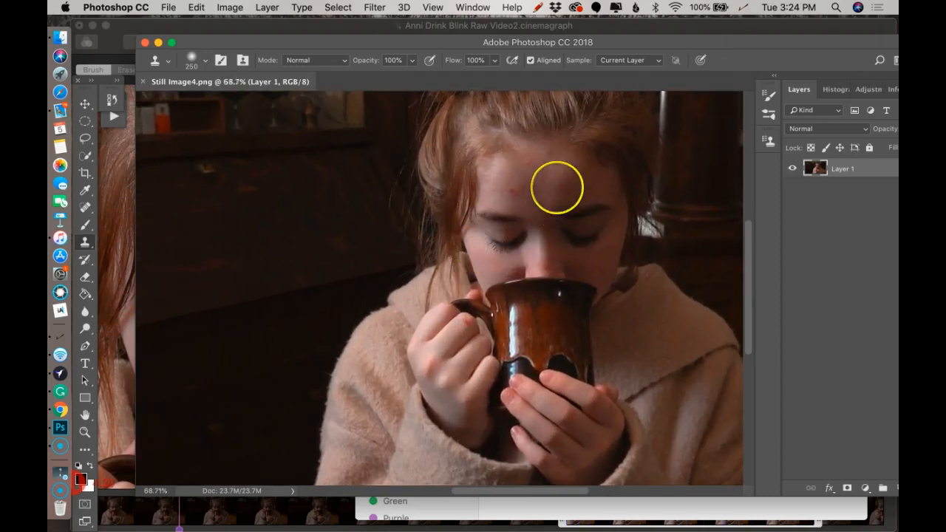
{"action": "scroll", "coordinate": [554, 186], "scroll_direction": "up", "scroll_amount": 2}
{"action": "scroll", "coordinate": [551, 185], "scroll_direction": "up", "scroll_amount": 1}
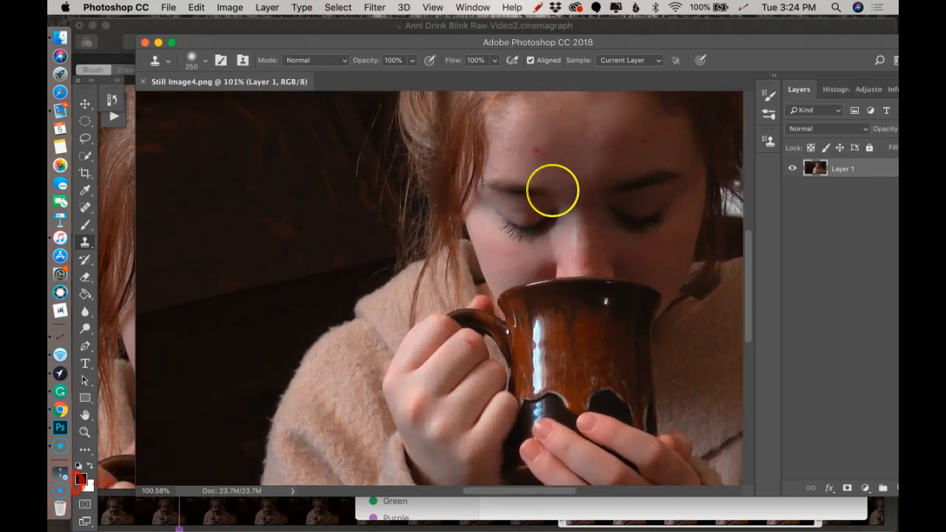
{"action": "scroll", "coordinate": [551, 188], "scroll_direction": "right", "scroll_amount": 5}
{"action": "scroll", "coordinate": [551, 188], "scroll_direction": "up", "scroll_amount": 4}
{"action": "scroll", "coordinate": [550, 190], "scroll_direction": "down", "scroll_amount": 5}
{"action": "scroll", "coordinate": [550, 190], "scroll_direction": "left", "scroll_amount": 5}
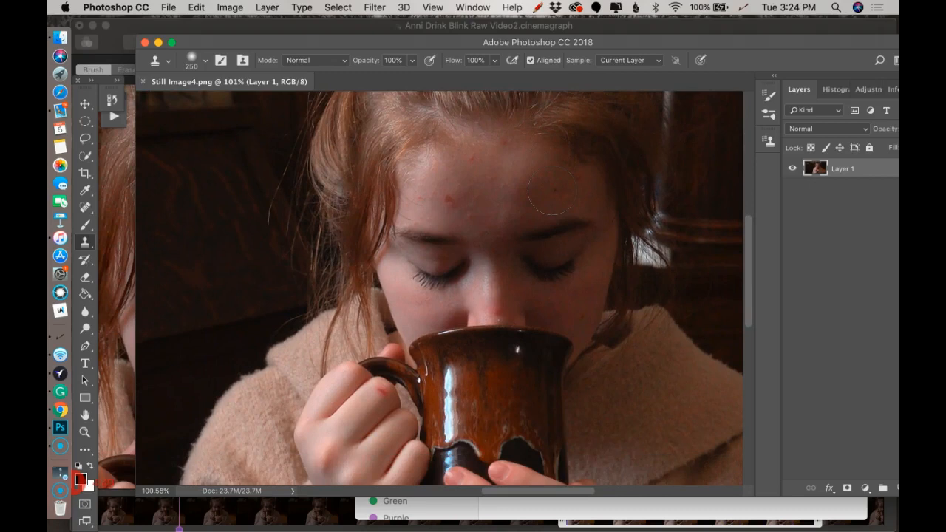
{"action": "key", "text": "ctrl+j"}
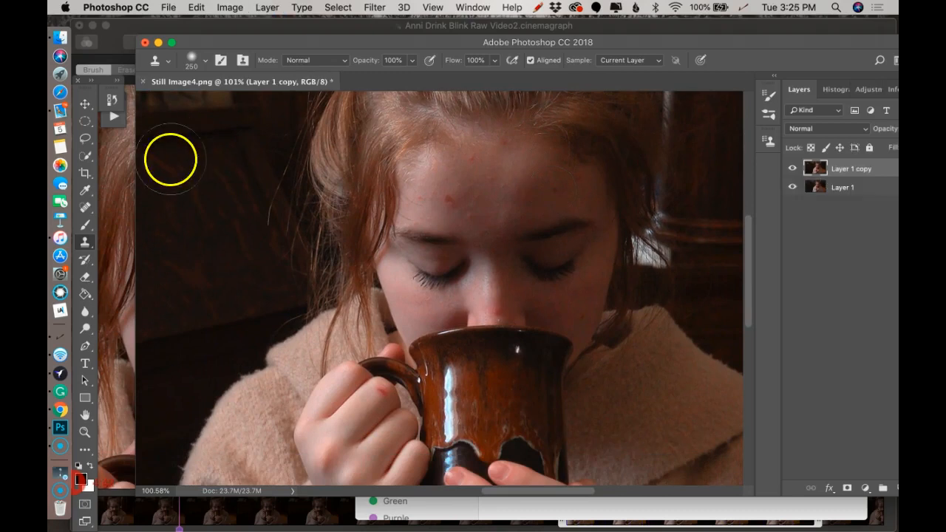
{"action": "right_click", "coordinate": [849, 170]}
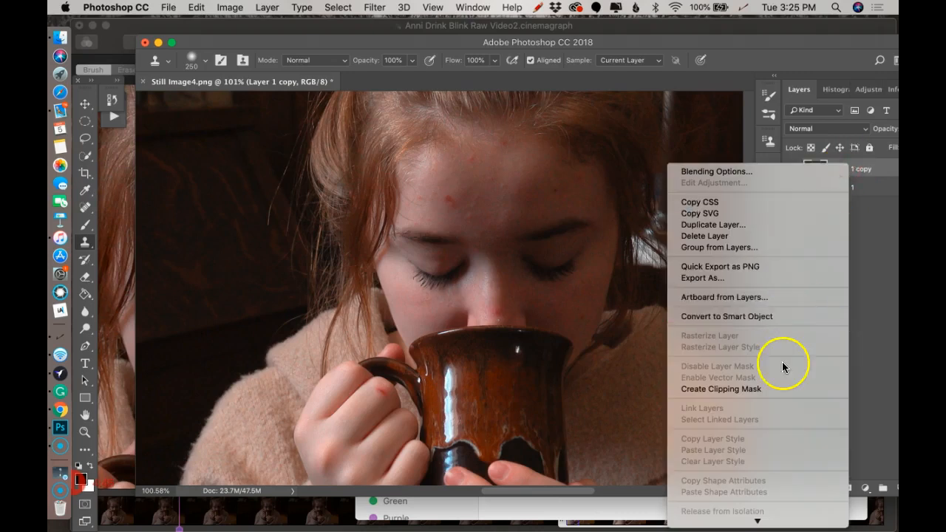
{"action": "scroll", "coordinate": [783, 363], "scroll_direction": "down", "scroll_amount": 5}
{"action": "left_click", "coordinate": [766, 368]}
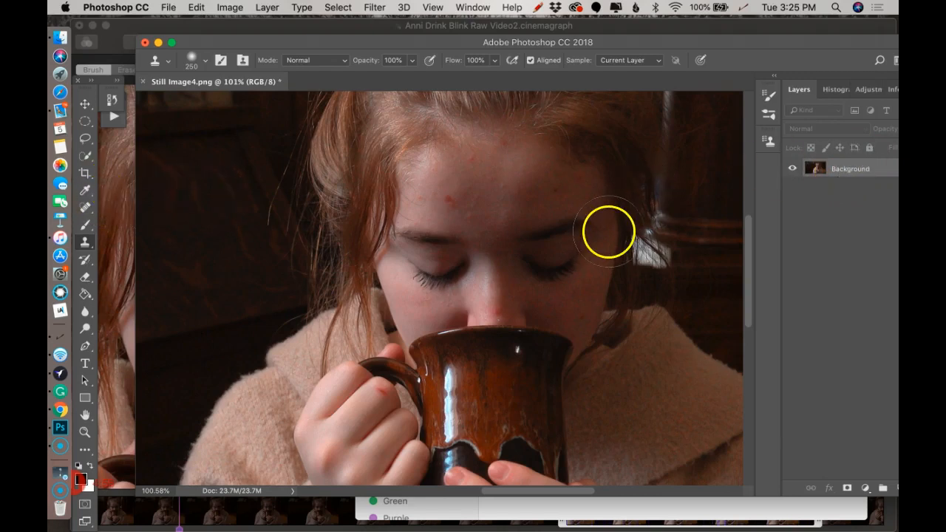
Duplicate the Background layer and remove the large red forehead blemish with the Spot Healing Brush at size 60
{"action": "key", "text": "super+shift+alt+n"}
{"action": "left_click", "coordinate": [86, 206]}
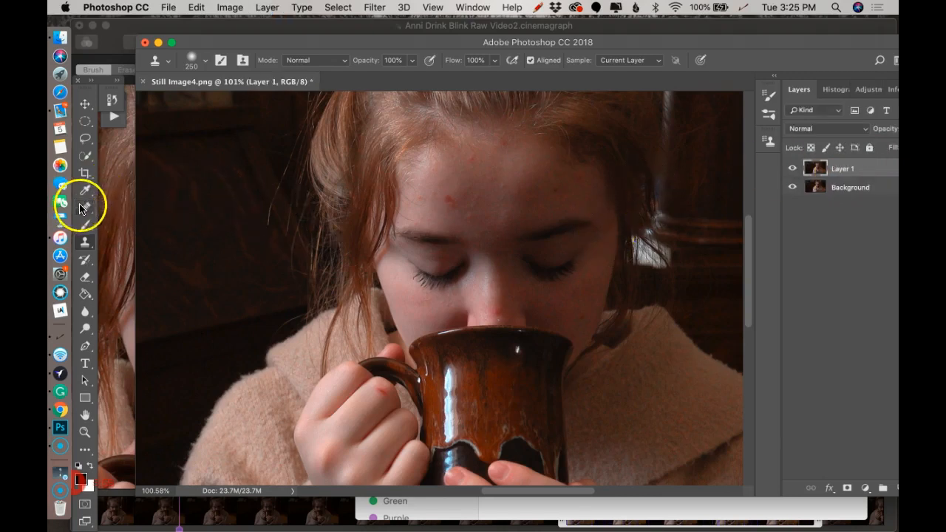
{"action": "mouse_move", "coordinate": [431, 224]}
{"action": "left_mouse_down"}
{"action": "mouse_move", "coordinate": [465, 209]}
{"action": "mouse_move", "coordinate": [454, 196]}
{"action": "left_mouse_up"}
{"action": "scroll", "coordinate": [455, 196], "scroll_direction": "right", "scroll_amount": 3}
{"action": "scroll", "coordinate": [455, 196], "scroll_direction": "up", "scroll_amount": 1}
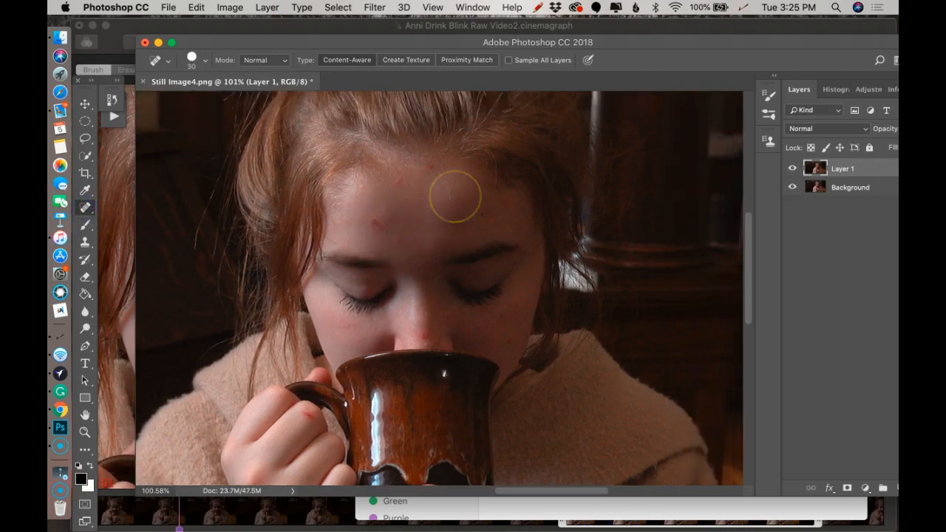
{"action": "scroll", "coordinate": [410, 206], "scroll_direction": "up", "scroll_amount": 5}
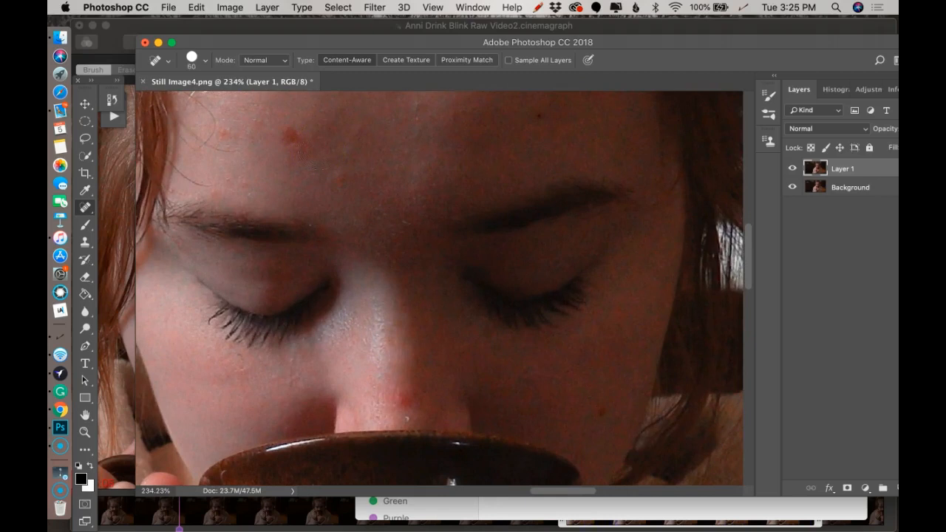
{"action": "left_click_drag", "start_coordinate": [322, 141], "coordinate": [263, 144]}
Heal the red spot on the nose, undo that pass, and heal it again with the brush at size 30
{"action": "left_click", "coordinate": [401, 392]}
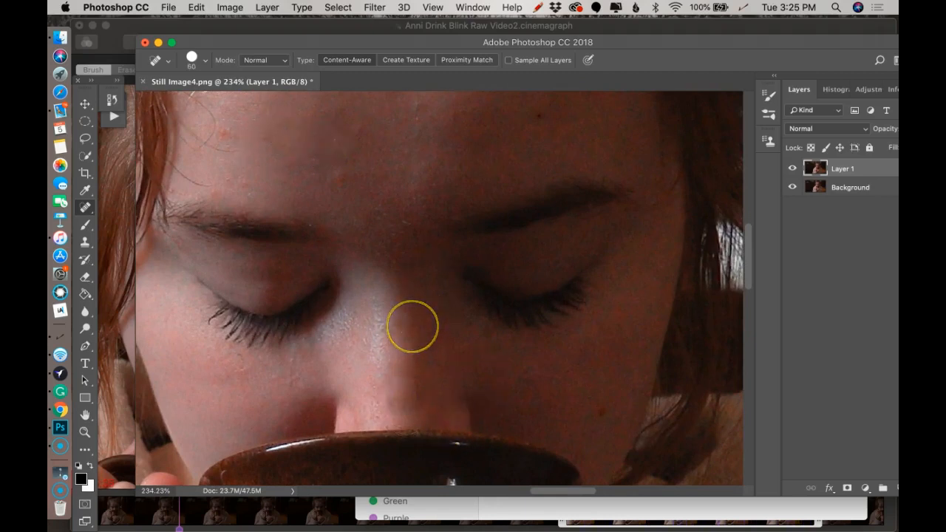
{"action": "key", "text": "super+z"}
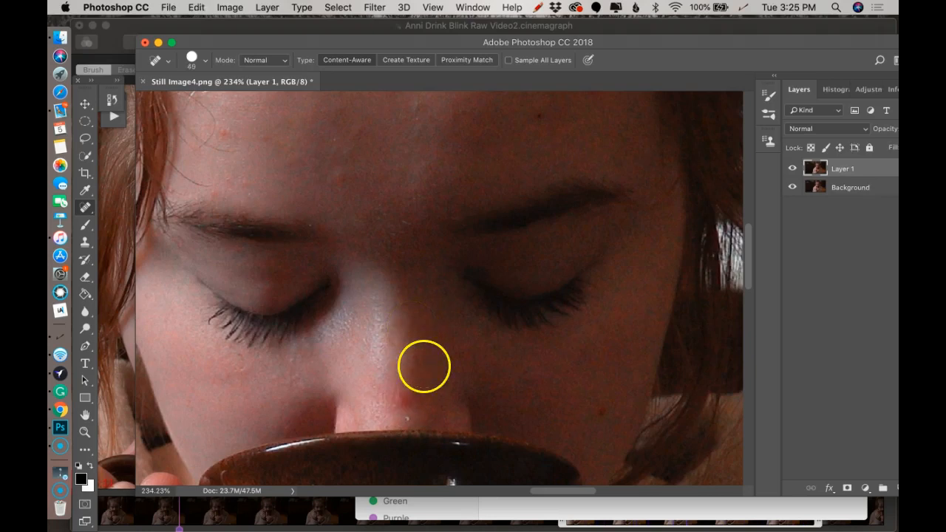
{"action": "left_click", "coordinate": [400, 398]}
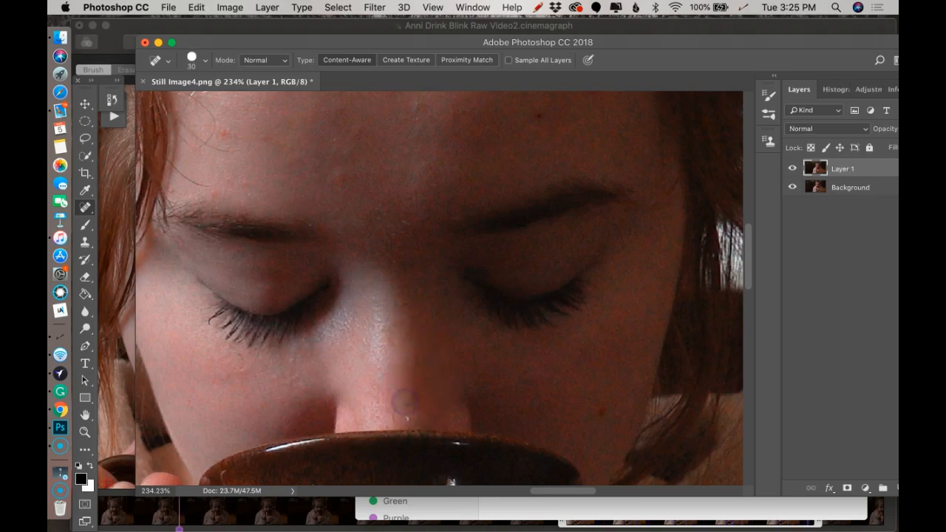
Remove the small blemishes across the upper forehead with the Spot Healing Brush at size 30
{"action": "scroll", "coordinate": [610, 347], "scroll_direction": "up", "scroll_amount": 2}
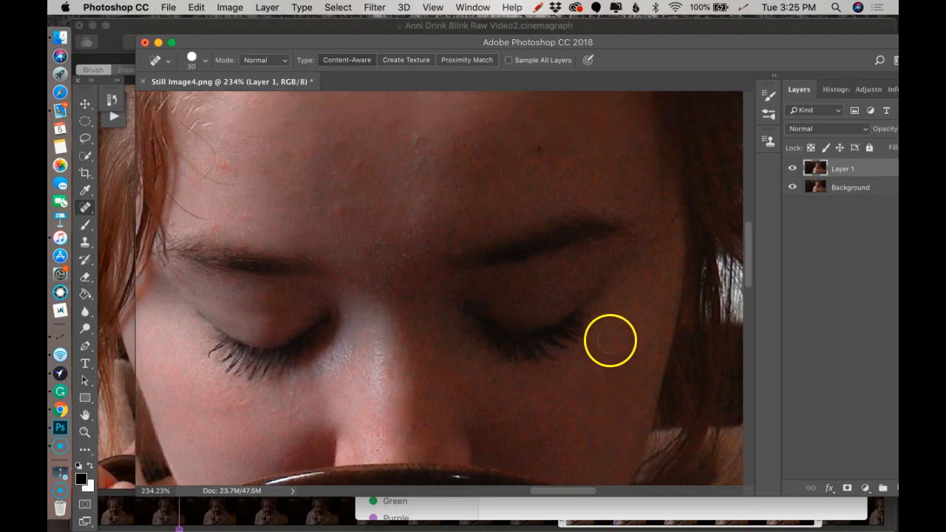
{"action": "scroll", "coordinate": [610, 342], "scroll_direction": "up", "scroll_amount": 3}
{"action": "left_click", "coordinate": [600, 190]}
{"action": "left_click", "coordinate": [562, 210]}
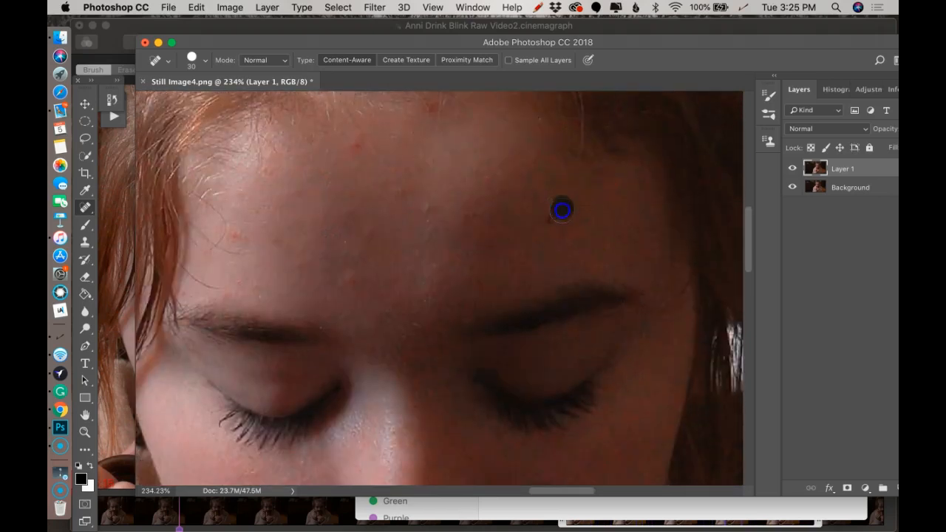
{"action": "left_click", "coordinate": [433, 199]}
{"action": "left_click", "coordinate": [358, 145]}
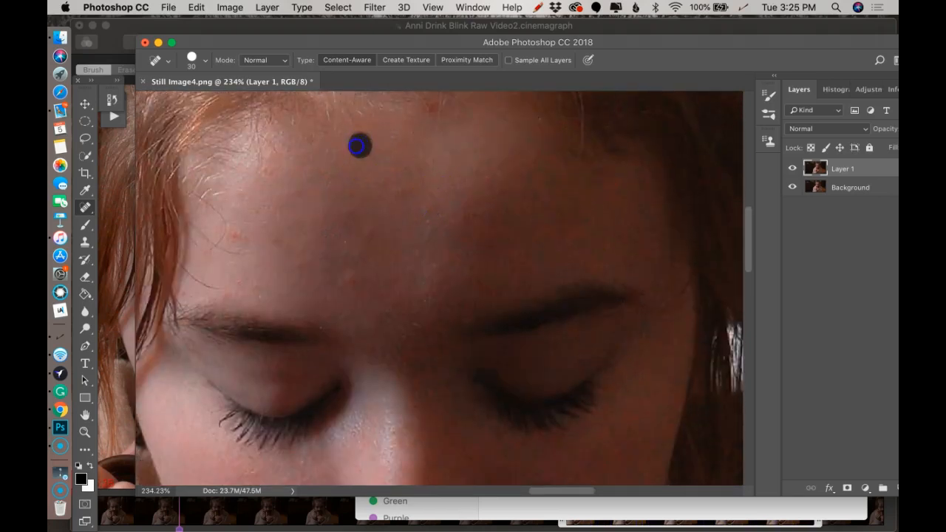
Remove the small blemishes near the hairline and across the middle of the forehead with the Spot Healing Brush at size 30
{"action": "left_click", "coordinate": [421, 111]}
{"action": "left_click", "coordinate": [232, 238]}
{"action": "left_click", "coordinate": [226, 293]}
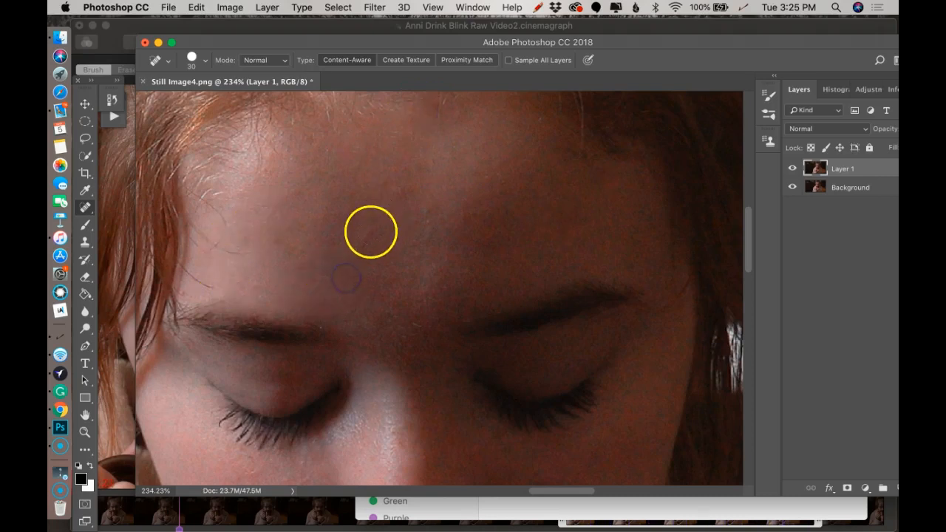
{"action": "left_click", "coordinate": [396, 195]}
{"action": "left_click", "coordinate": [464, 214]}
{"action": "left_click", "coordinate": [559, 225]}
Heal the remaining spots beside the temple hair and above both eyebrows with the size 30 Spot Healing Brush
{"action": "scroll", "coordinate": [559, 224], "scroll_direction": "down", "scroll_amount": 5}
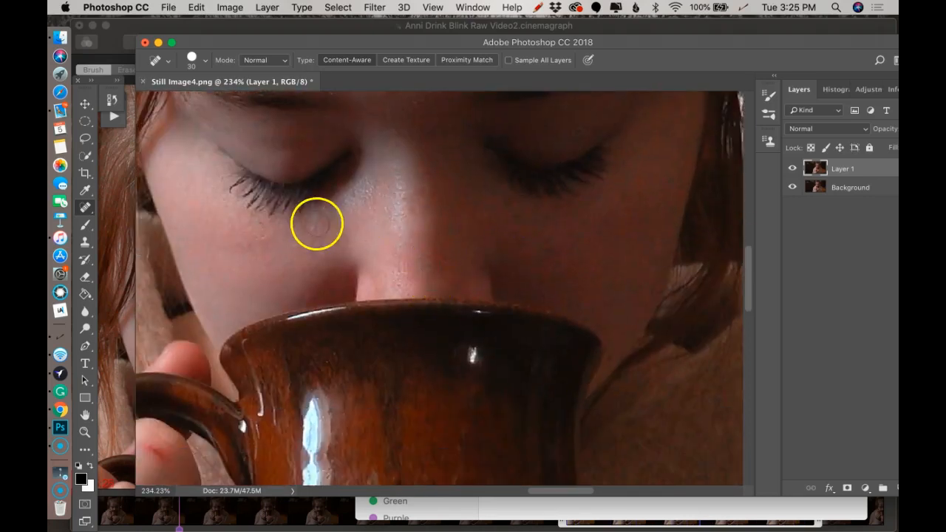
{"action": "scroll", "coordinate": [409, 232], "scroll_direction": "up", "scroll_amount": 4}
{"action": "left_click", "coordinate": [281, 148]}
{"action": "left_click", "coordinate": [259, 202]}
{"action": "left_click", "coordinate": [251, 155]}
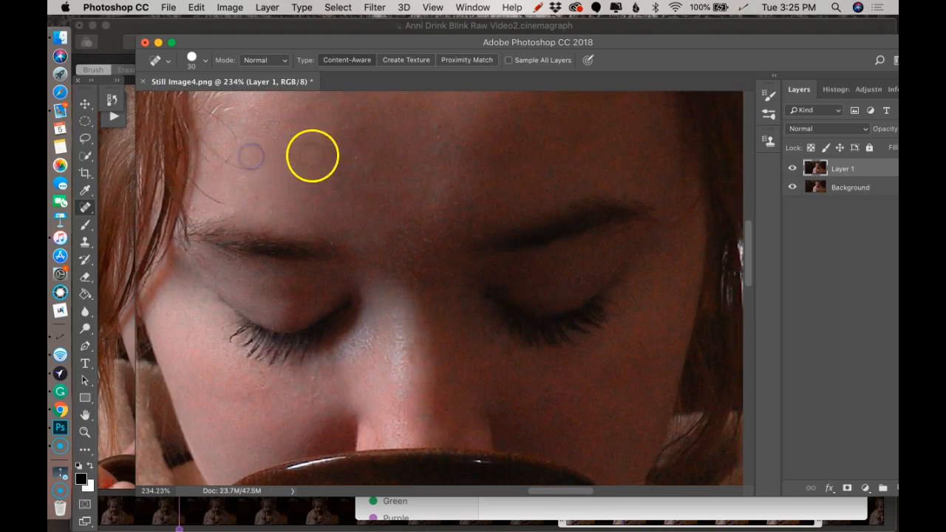
{"action": "scroll", "coordinate": [312, 155], "scroll_direction": "up", "scroll_amount": 4}
{"action": "left_click", "coordinate": [476, 309]}
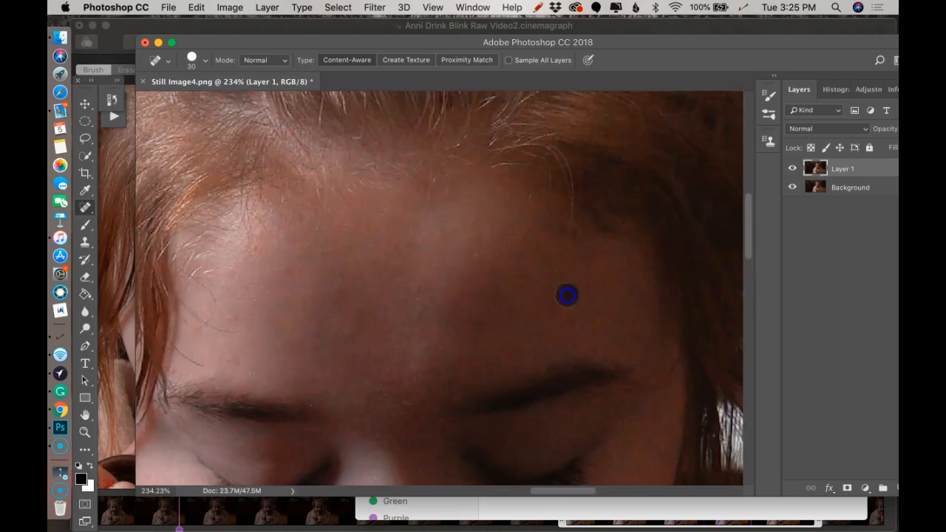
{"action": "left_click", "coordinate": [353, 342]}
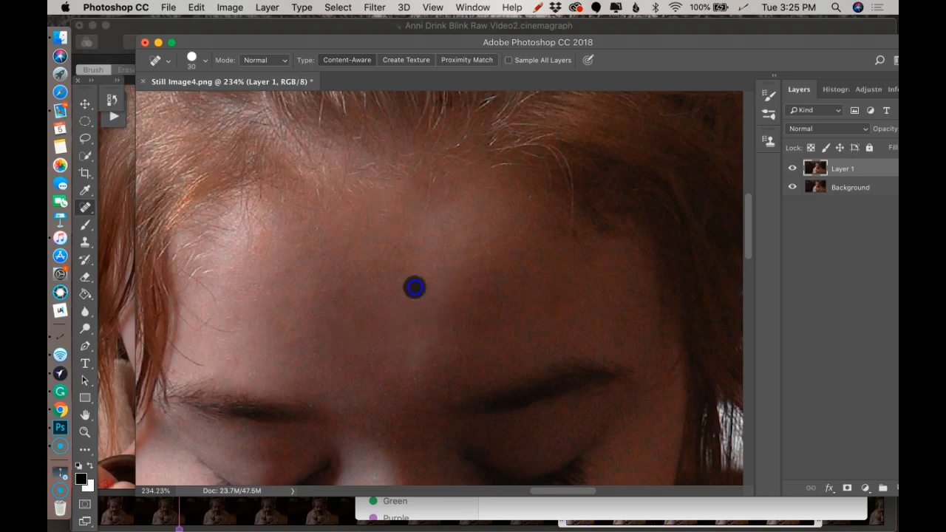
Run the Classic Smoother skin action on the healed portrait layer
{"action": "scroll", "coordinate": [444, 296], "scroll_direction": "down", "scroll_amount": 6}
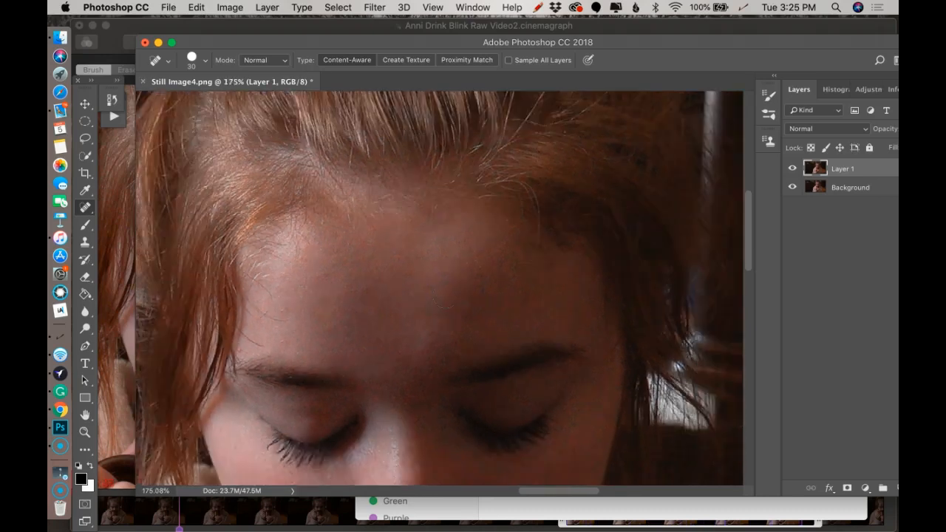
{"action": "scroll", "coordinate": [444, 296], "scroll_direction": "down", "scroll_amount": 7}
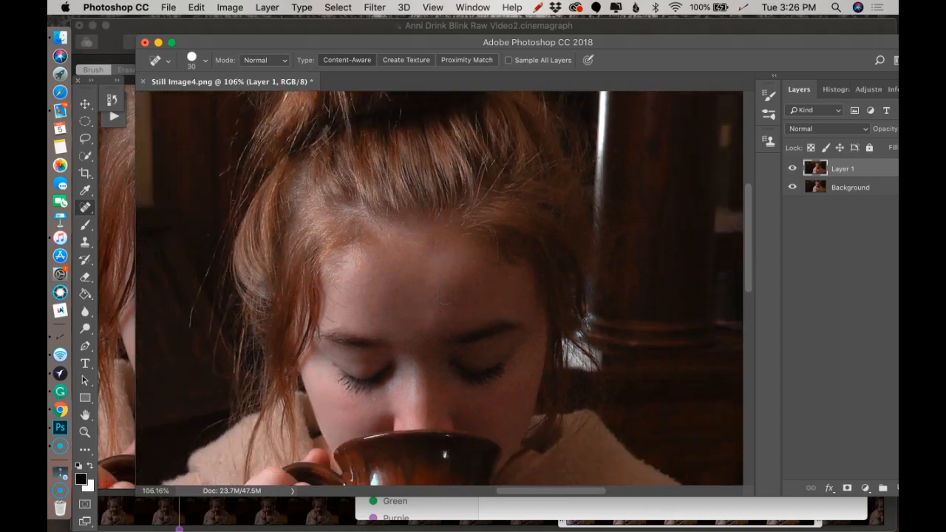
{"action": "scroll", "coordinate": [444, 296], "scroll_direction": "down", "scroll_amount": 1}
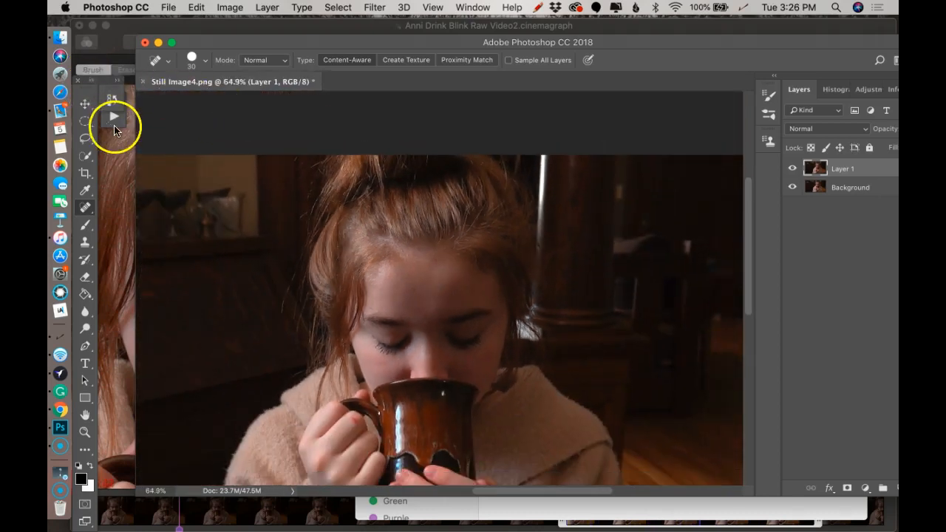
{"action": "left_click", "coordinate": [113, 118]}
{"action": "left_click", "coordinate": [194, 293]}
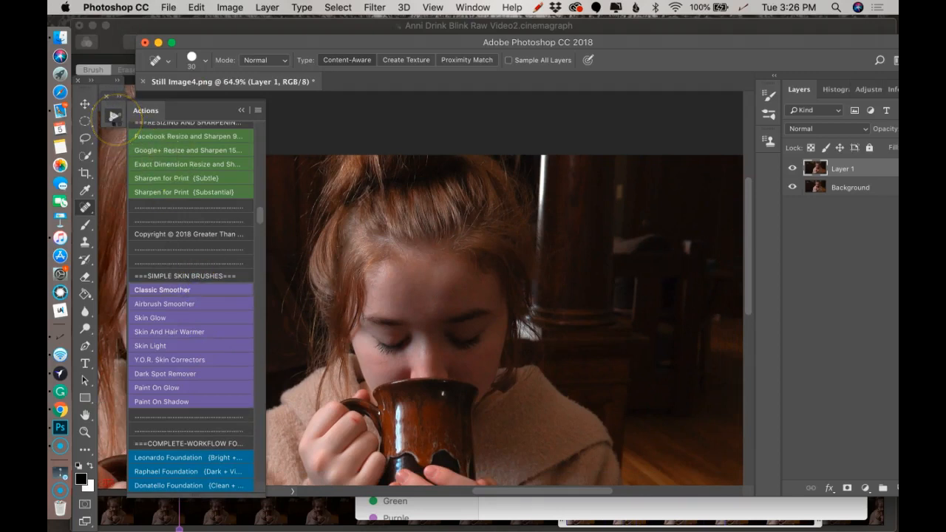
{"action": "left_click", "coordinate": [113, 116]}
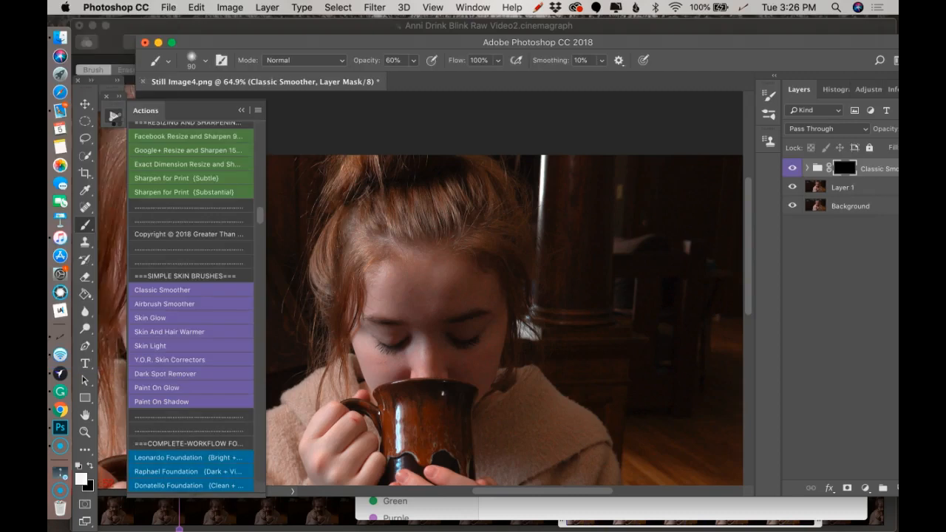
{"action": "left_click", "coordinate": [114, 119]}
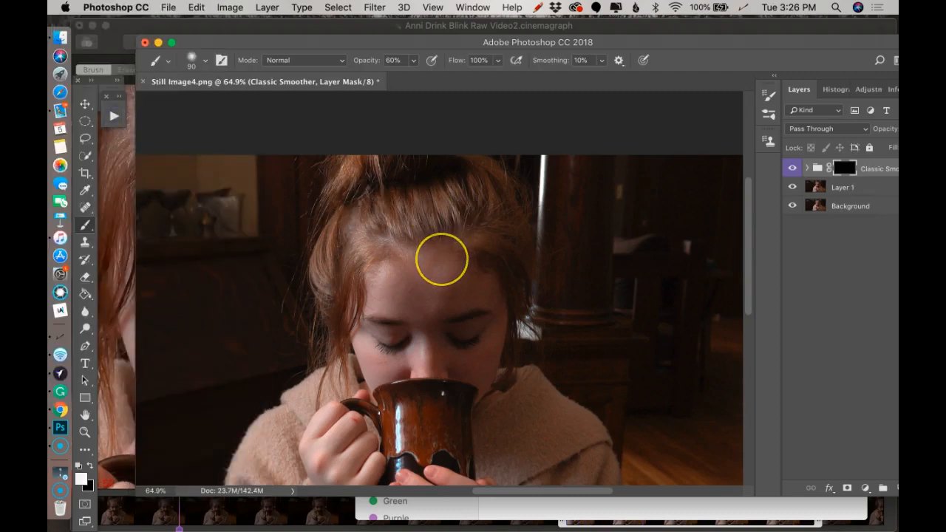
Paint skin smoothing over the forehead on the Classic Smoother mask with a white brush at size 300 and 30% opacity
{"action": "scroll", "coordinate": [439, 258], "scroll_direction": "up", "scroll_amount": 5}
{"action": "scroll", "coordinate": [440, 259], "scroll_direction": "up", "scroll_amount": 4}
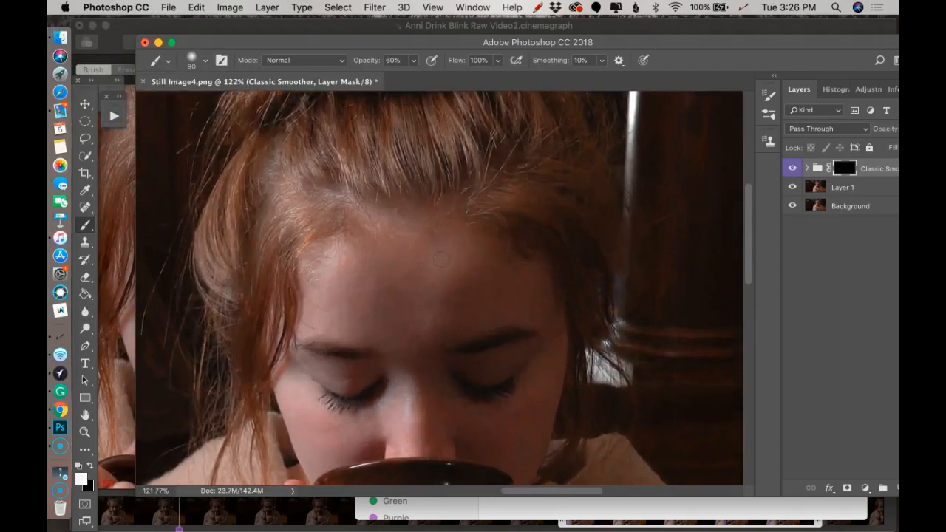
{"action": "scroll", "coordinate": [441, 258], "scroll_direction": "up", "scroll_amount": 1}
{"action": "key", "text": "bracketright"}
{"action": "key", "text": "bracketright"}
{"action": "key", "text": "bracketright"}
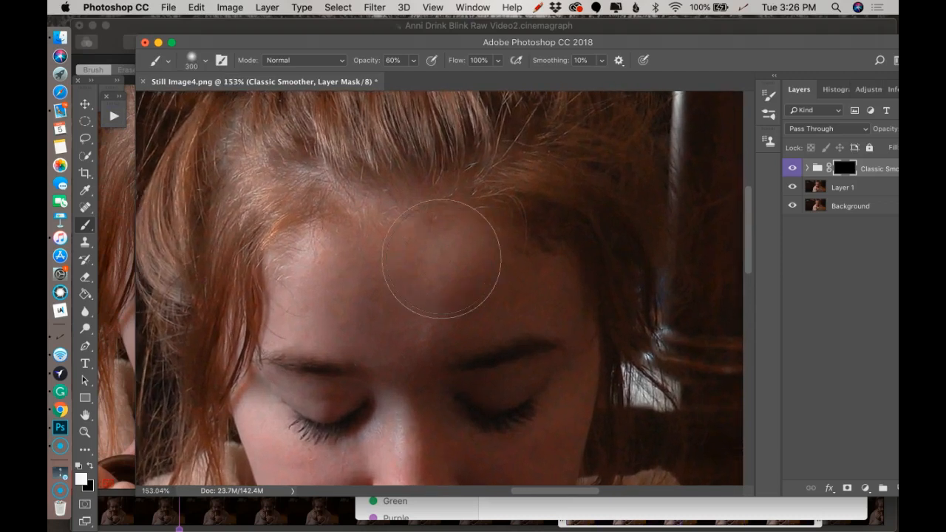
{"action": "left_click_drag", "start_coordinate": [413, 274], "coordinate": [343, 298]}
{"action": "mouse_move", "coordinate": [448, 280]}
{"action": "left_mouse_down"}
{"action": "mouse_move", "coordinate": [415, 280]}
{"action": "mouse_move", "coordinate": [500, 280]}
{"action": "left_mouse_up"}
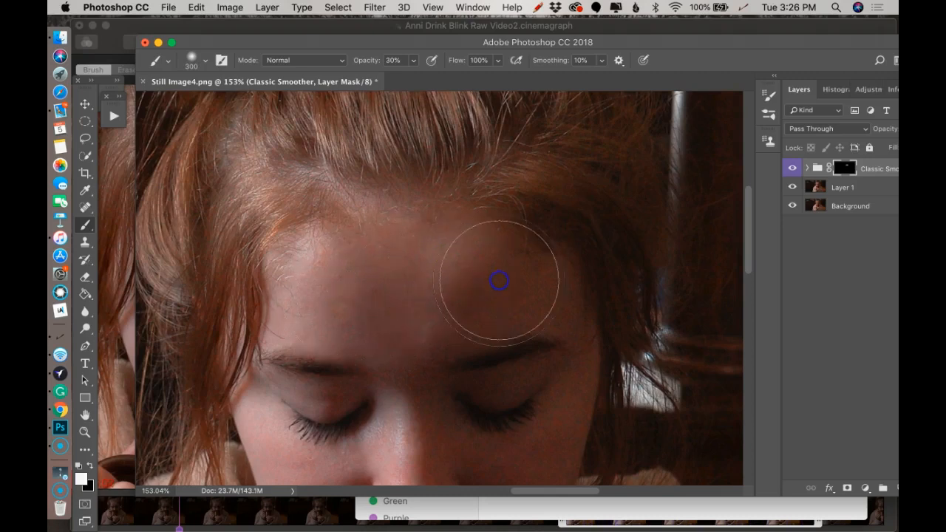
Paint the Classic Smoother mask over the nose and the shaded cheek beside the mug with the brush at size 125
{"action": "scroll", "coordinate": [430, 273], "scroll_direction": "down", "scroll_amount": 5}
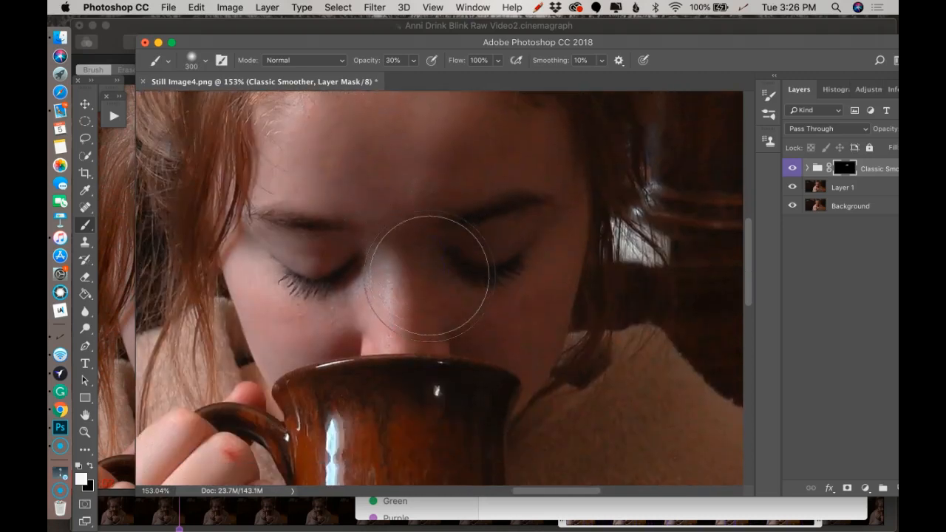
{"action": "left_click", "coordinate": [388, 326]}
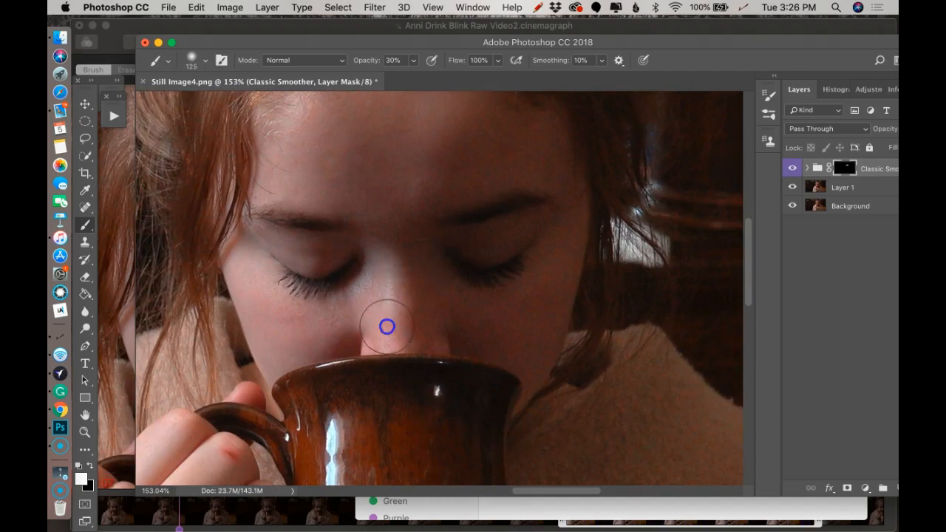
{"action": "left_click_drag", "start_coordinate": [417, 322], "coordinate": [402, 325]}
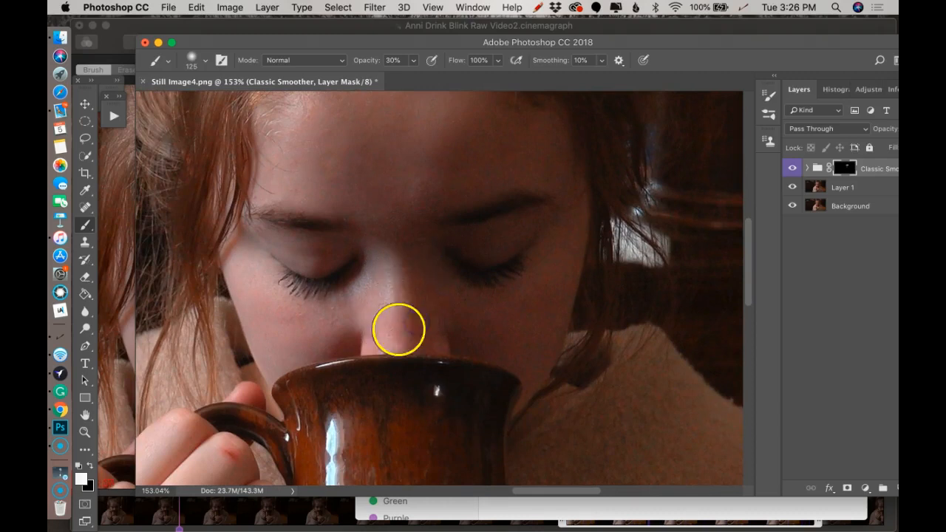
{"action": "scroll", "coordinate": [531, 317], "scroll_direction": "down", "scroll_amount": 3}
{"action": "scroll", "coordinate": [530, 318], "scroll_direction": "up", "scroll_amount": 2}
{"action": "scroll", "coordinate": [590, 221], "scroll_direction": "up", "scroll_amount": 4}
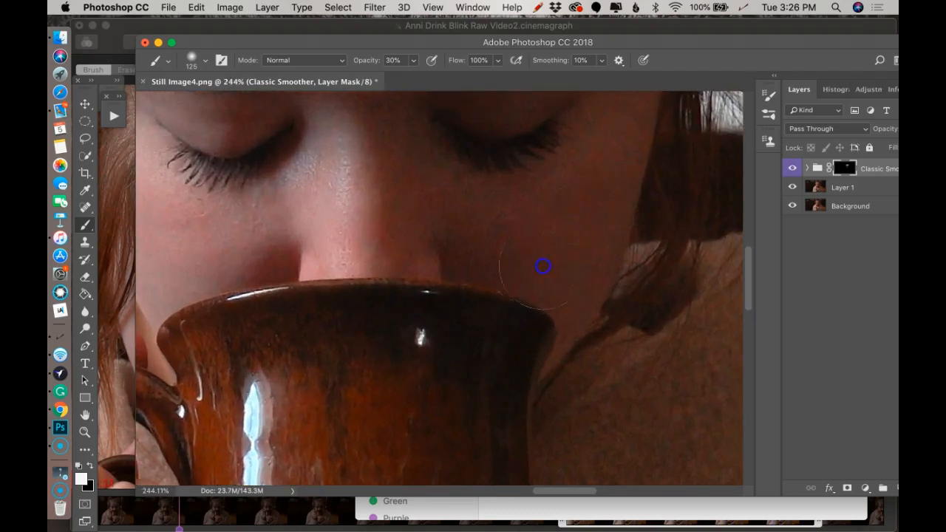
{"action": "left_click", "coordinate": [584, 286]}
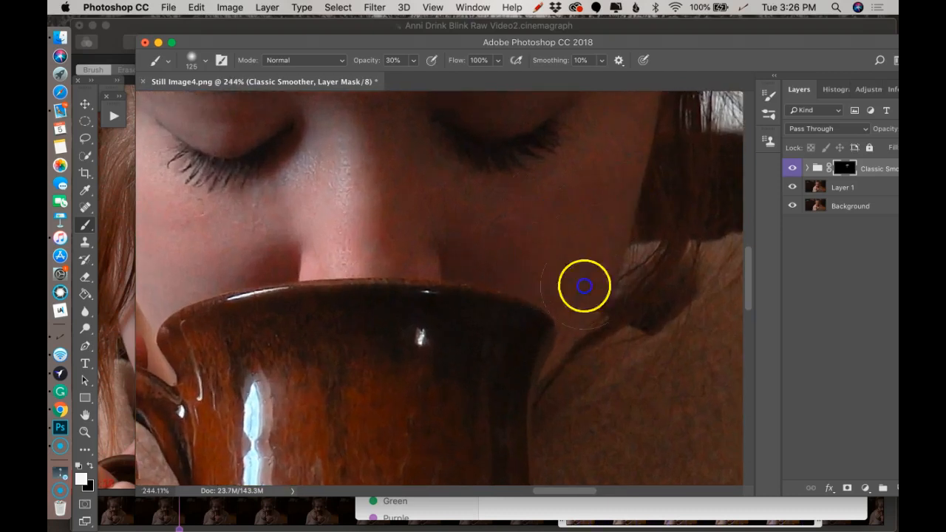
Flatten the Classic Smoother group and the portrait layers into a single Background layer
{"action": "scroll", "coordinate": [591, 302], "scroll_direction": "down", "scroll_amount": 4}
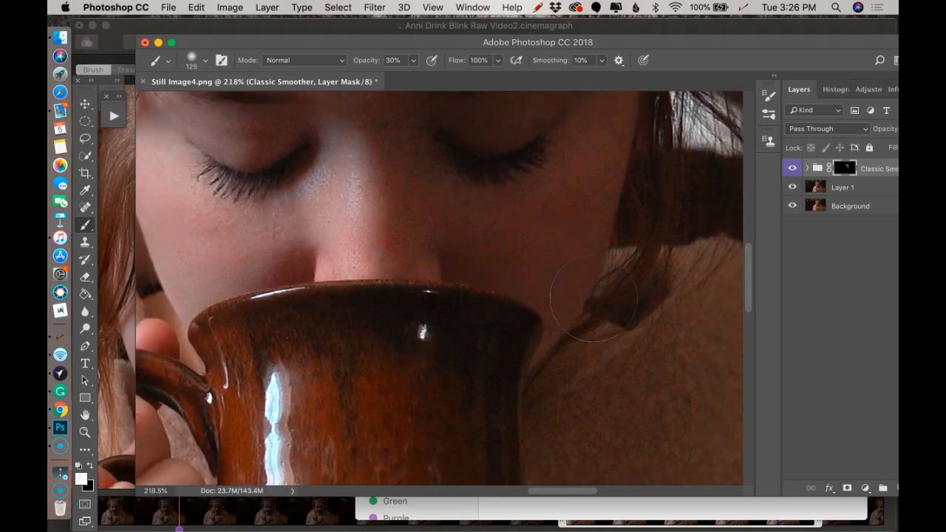
{"action": "scroll", "coordinate": [589, 302], "scroll_direction": "down", "scroll_amount": 4}
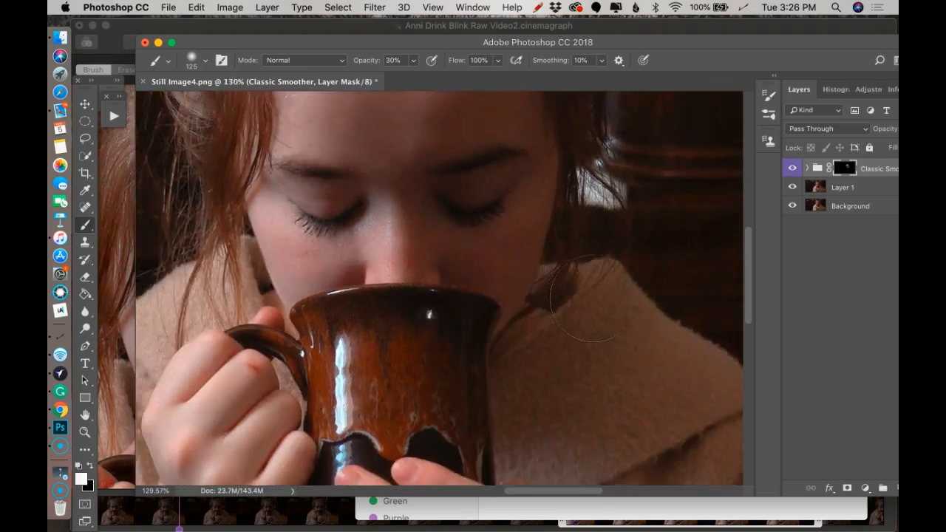
{"action": "scroll", "coordinate": [592, 300], "scroll_direction": "down", "scroll_amount": 4}
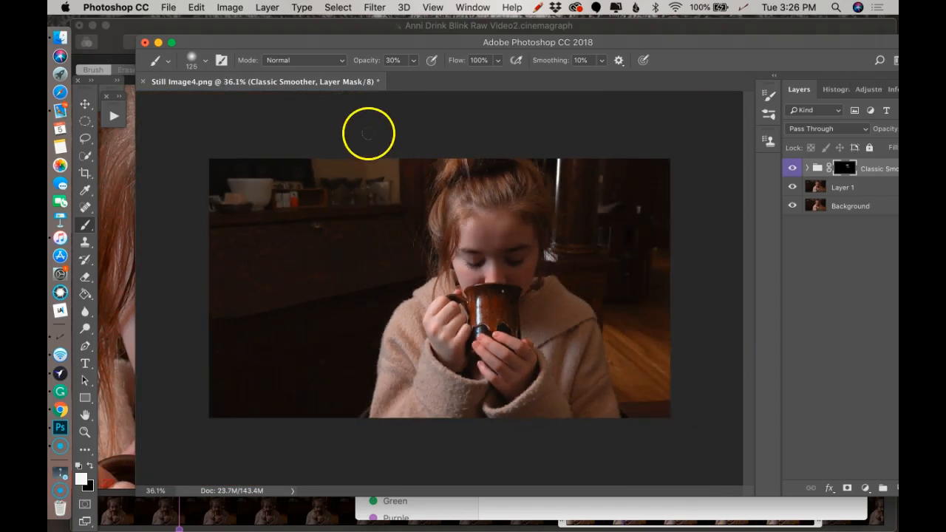
{"action": "right_click", "coordinate": [874, 171]}
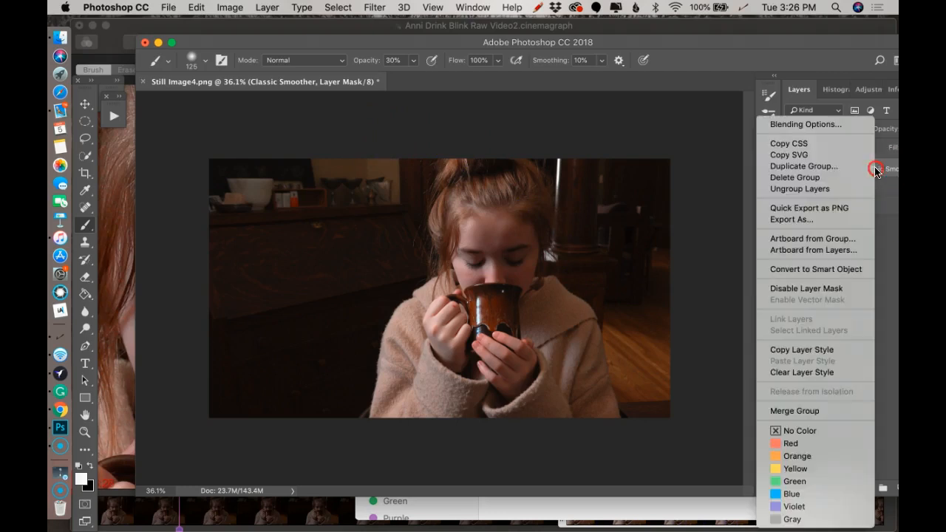
{"action": "left_click", "coordinate": [886, 350]}
{"action": "left_click", "coordinate": [268, 9]}
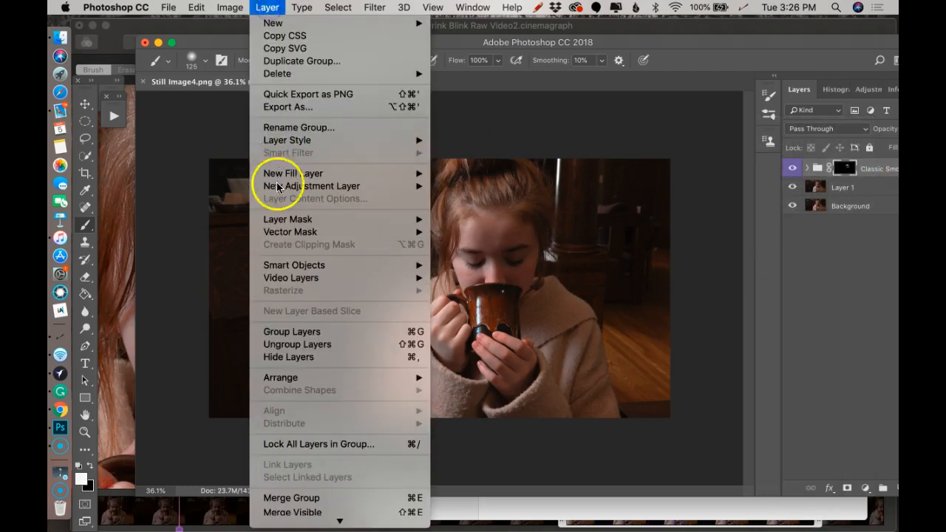
{"action": "left_click", "coordinate": [292, 499]}
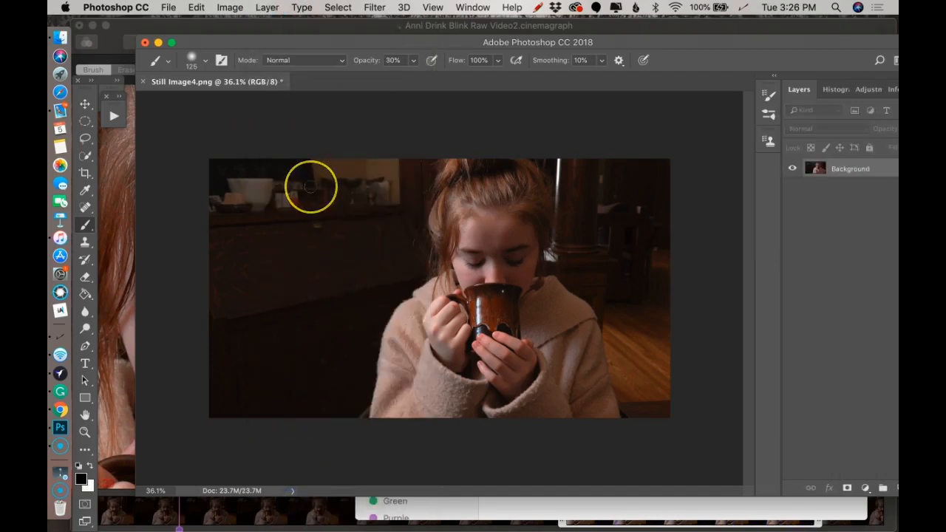
Clone out the white and orange boxes on the background shelf with the Clone Stamp at size 250
{"action": "key", "text": "super+plus"}
{"action": "key", "text": "super+plus"}
{"action": "scroll", "coordinate": [310, 187], "scroll_direction": "up", "scroll_amount": 5}
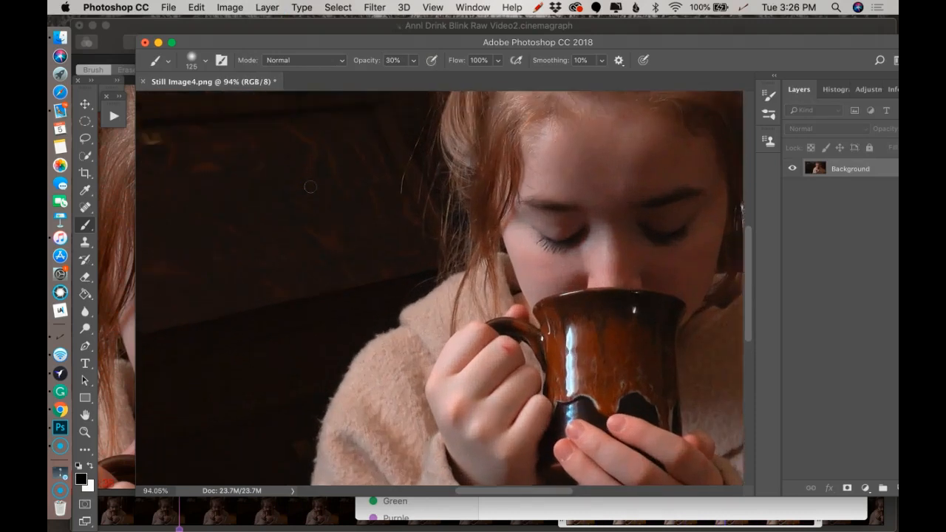
{"action": "scroll", "coordinate": [310, 187], "scroll_direction": "up", "scroll_amount": 6}
{"action": "scroll", "coordinate": [310, 187], "scroll_direction": "left", "scroll_amount": 7}
{"action": "scroll", "coordinate": [308, 187], "scroll_direction": "down", "scroll_amount": 5}
{"action": "scroll", "coordinate": [309, 187], "scroll_direction": "right", "scroll_amount": 3}
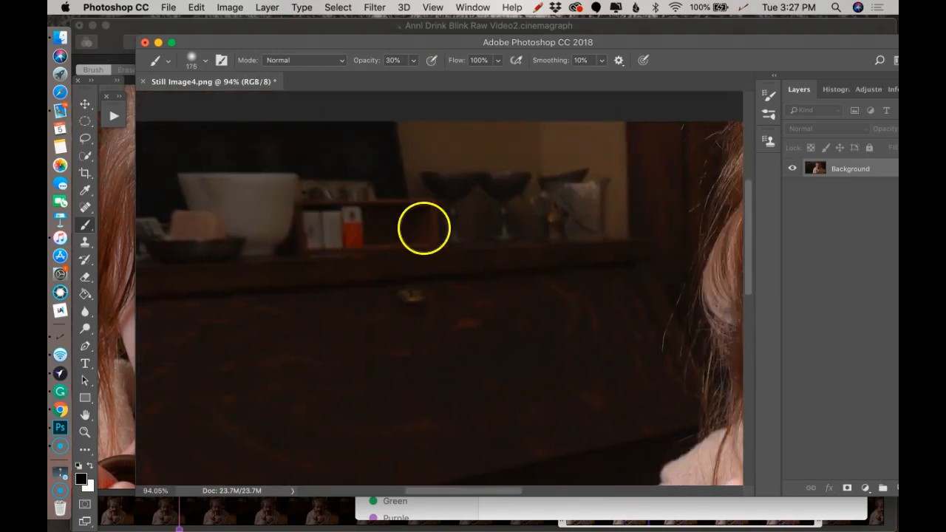
{"action": "left_click", "coordinate": [85, 242]}
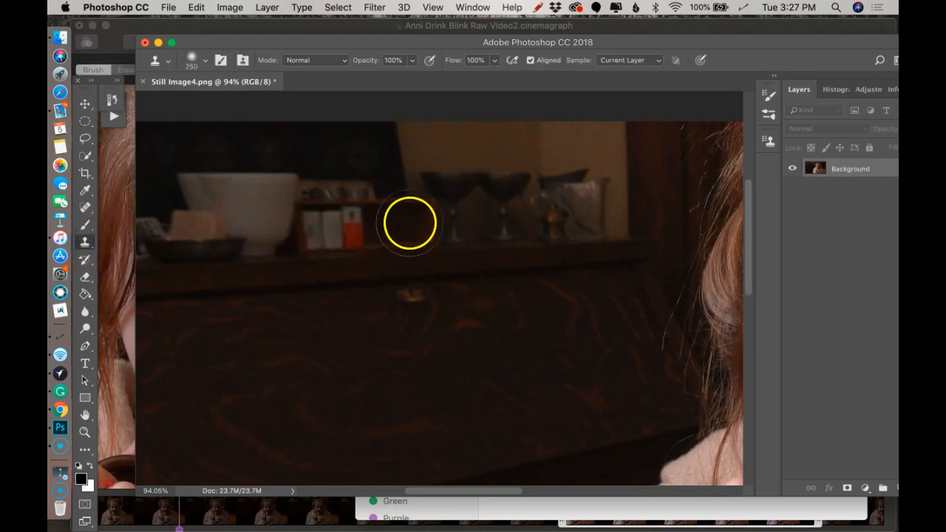
{"action": "left_click_drag", "start_coordinate": [361, 228], "coordinate": [350, 228]}
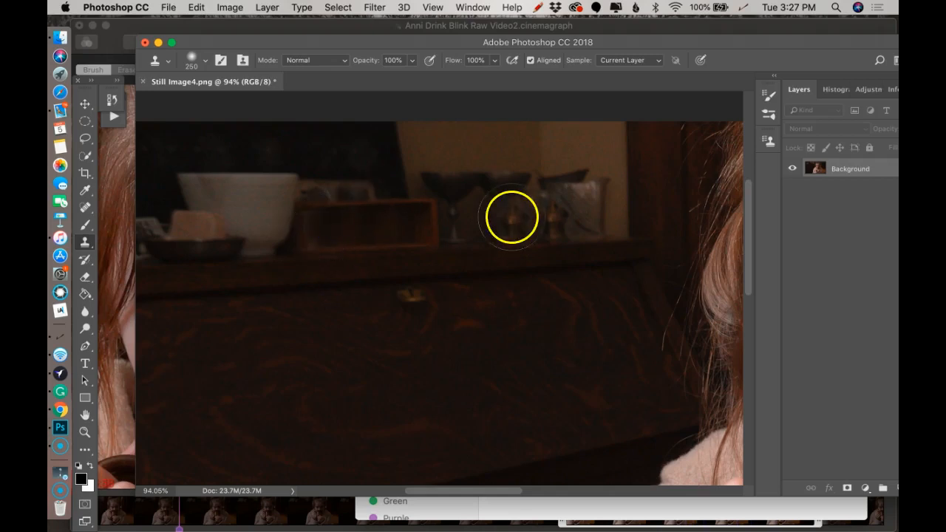
{"action": "scroll", "coordinate": [510, 220], "scroll_direction": "down", "scroll_amount": 5}
{"action": "key", "text": "f"}
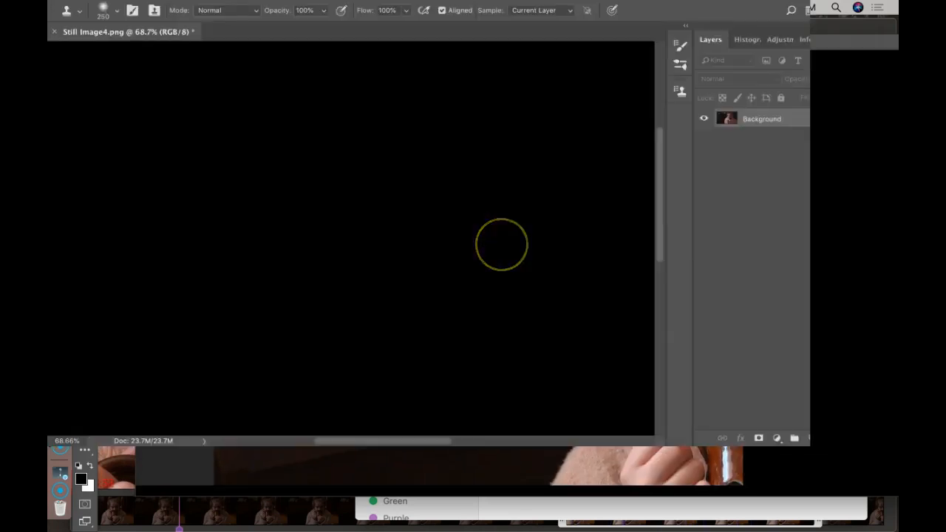
{"action": "scroll", "coordinate": [502, 245], "scroll_direction": "down", "scroll_amount": 3}
{"action": "scroll", "coordinate": [498, 250], "scroll_direction": "down", "scroll_amount": 2}
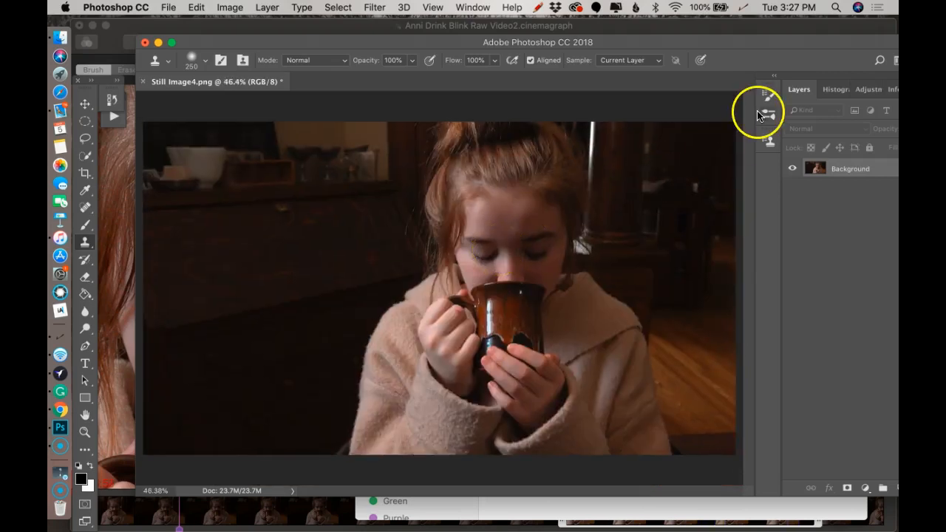
{"action": "scroll", "coordinate": [605, 204], "scroll_direction": "down", "scroll_amount": 2}
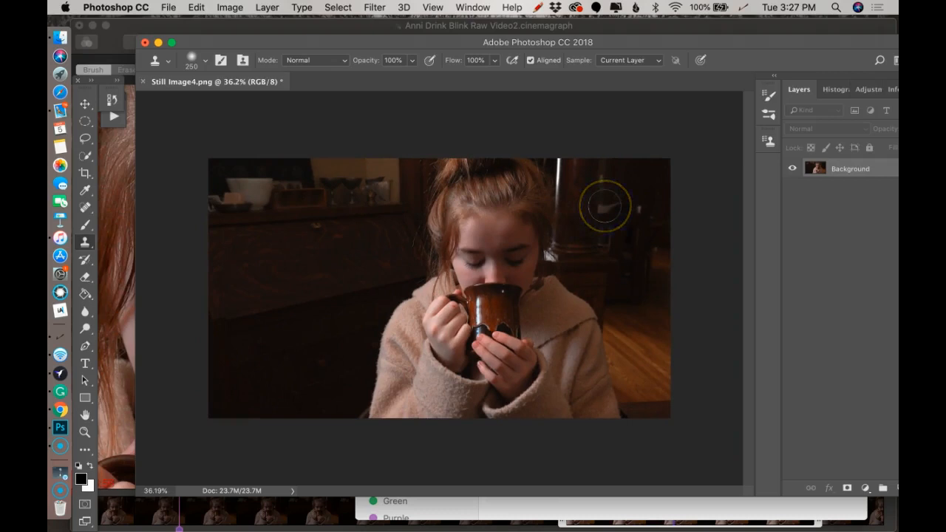
{"action": "scroll", "coordinate": [443, 280], "scroll_direction": "up", "scroll_amount": 1}
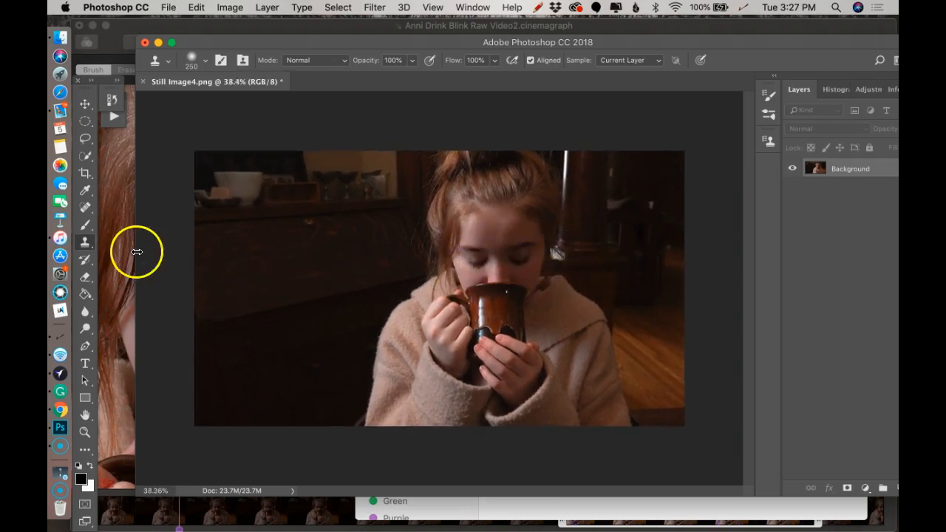
Run the Emotional Color Base action on the portrait to add its dramatic color group above the Background
{"action": "left_click", "coordinate": [86, 224]}
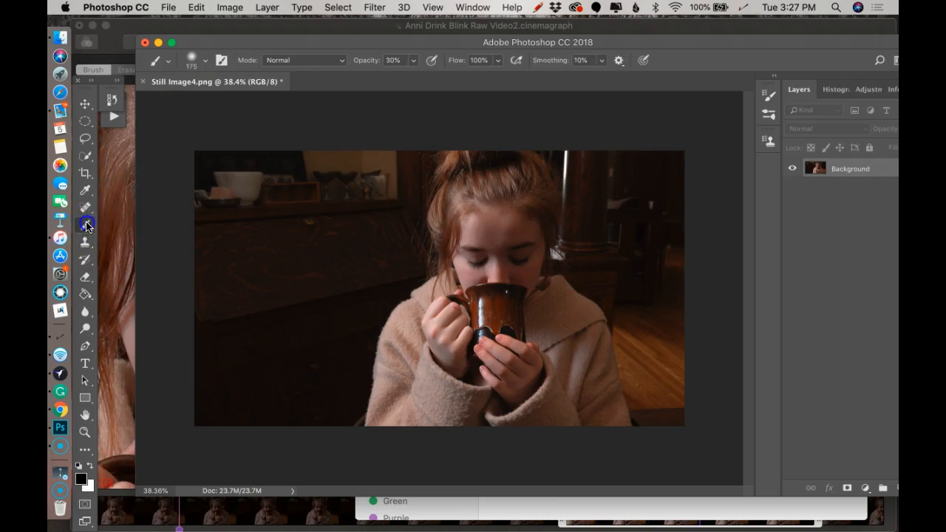
{"action": "left_click", "coordinate": [114, 118]}
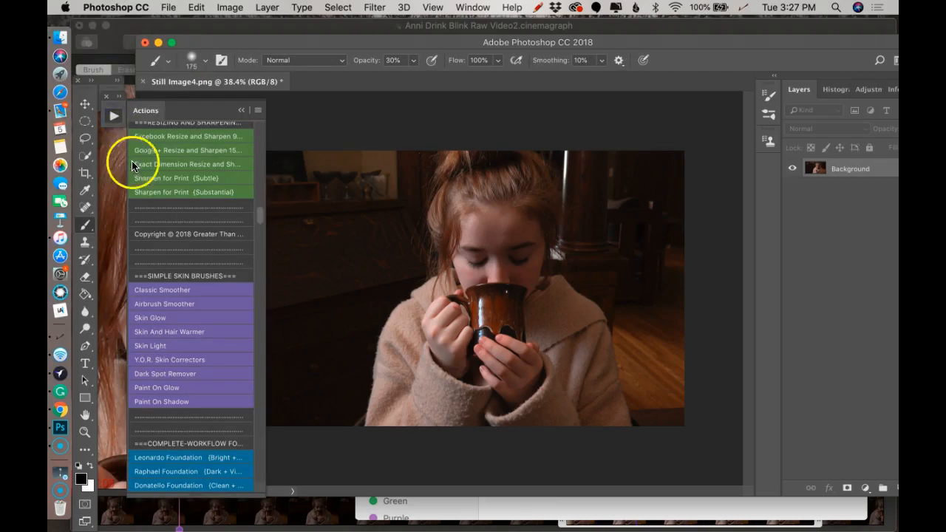
{"action": "scroll", "coordinate": [178, 264], "scroll_direction": "down", "scroll_amount": 8}
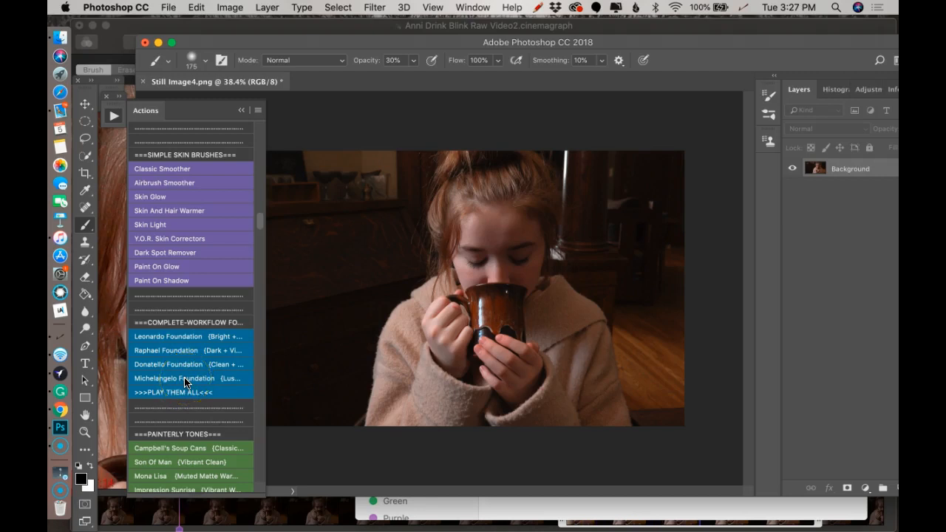
{"action": "scroll", "coordinate": [186, 290], "scroll_direction": "up", "scroll_amount": 20}
{"action": "scroll", "coordinate": [186, 290], "scroll_direction": "up", "scroll_amount": 20}
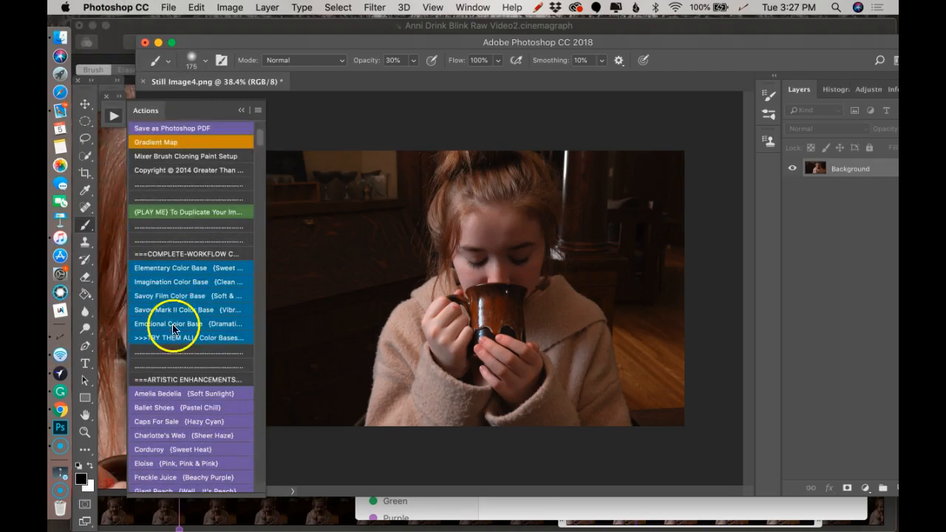
{"action": "left_click", "coordinate": [171, 325]}
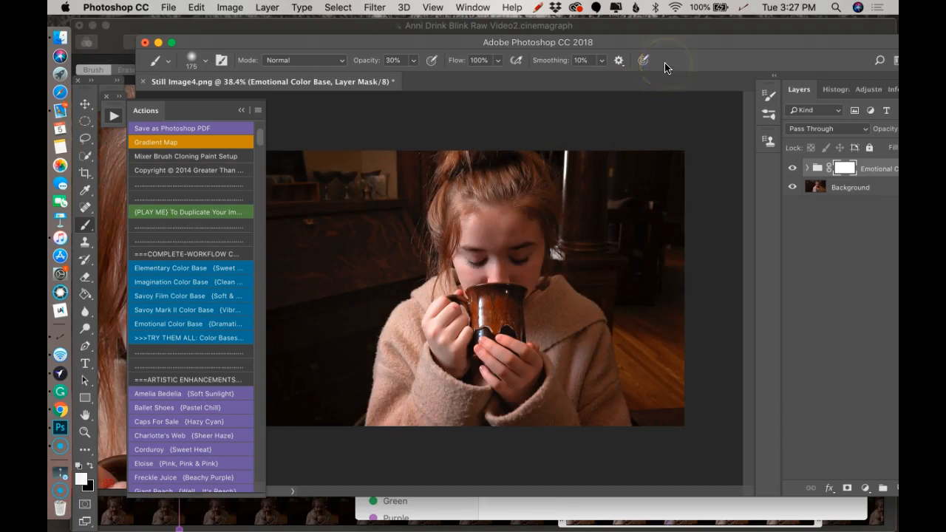
Compare the portrait with and without the Emotional Color Base group by toggling the group's visibility
{"action": "mouse_move", "coordinate": [680, 42]}
{"action": "left_mouse_down"}
{"action": "mouse_move", "coordinate": [655, 38]}
{"action": "mouse_move", "coordinate": [695, 41]}
{"action": "left_mouse_up"}
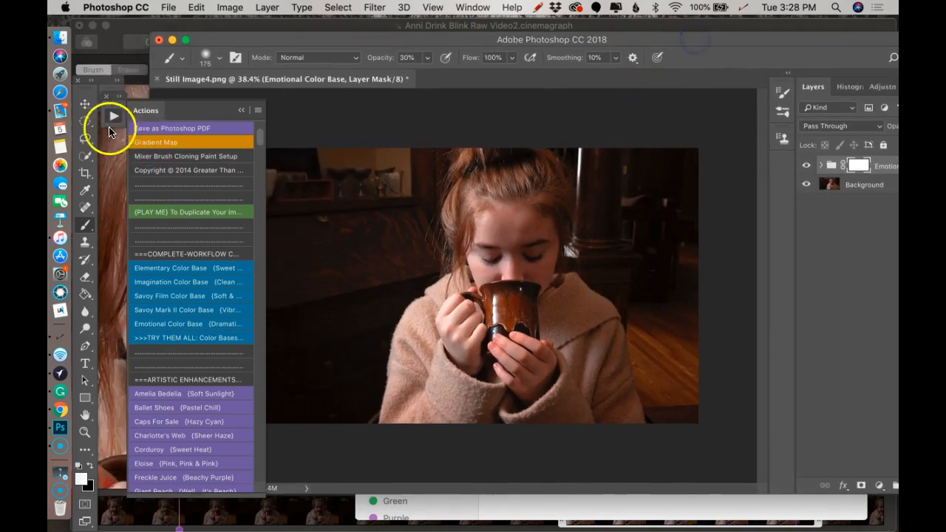
{"action": "left_click", "coordinate": [113, 116]}
{"action": "left_click_drag", "start_coordinate": [243, 34], "coordinate": [192, 42]}
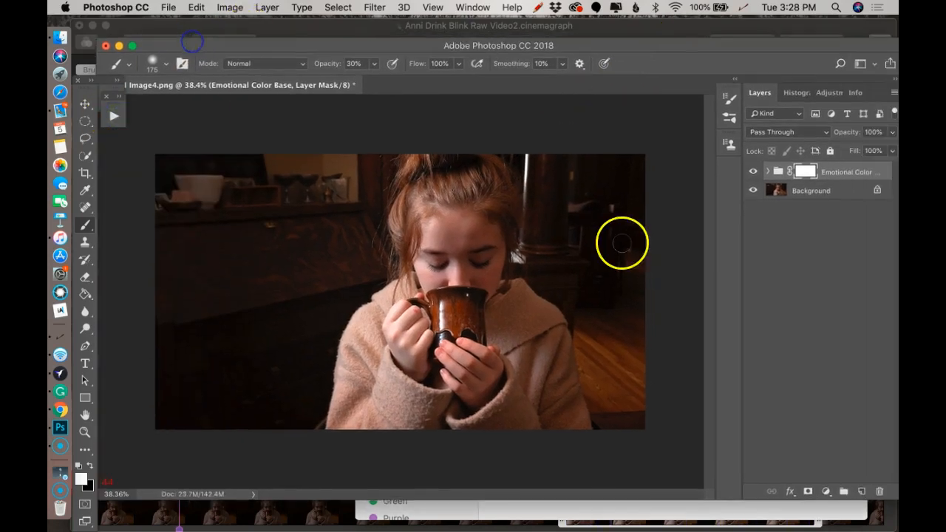
{"action": "left_click", "coordinate": [754, 171]}
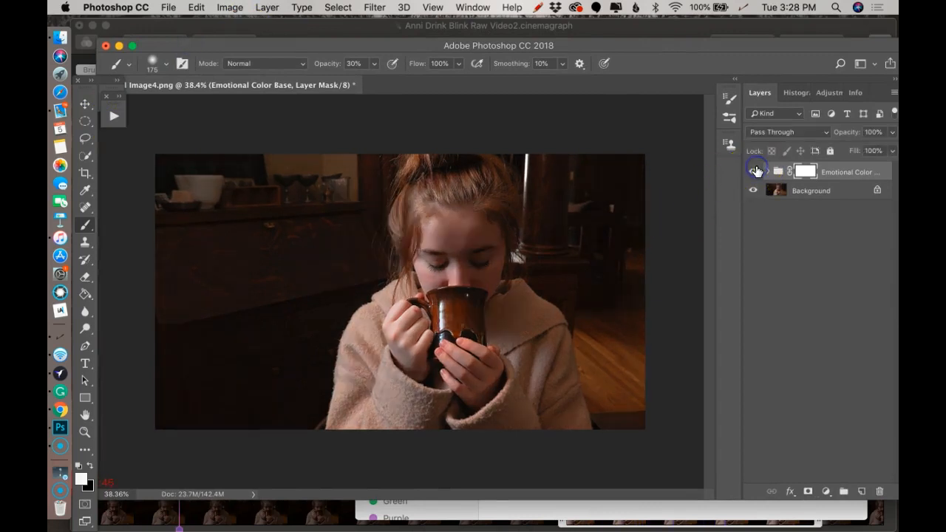
{"action": "left_click", "coordinate": [754, 171]}
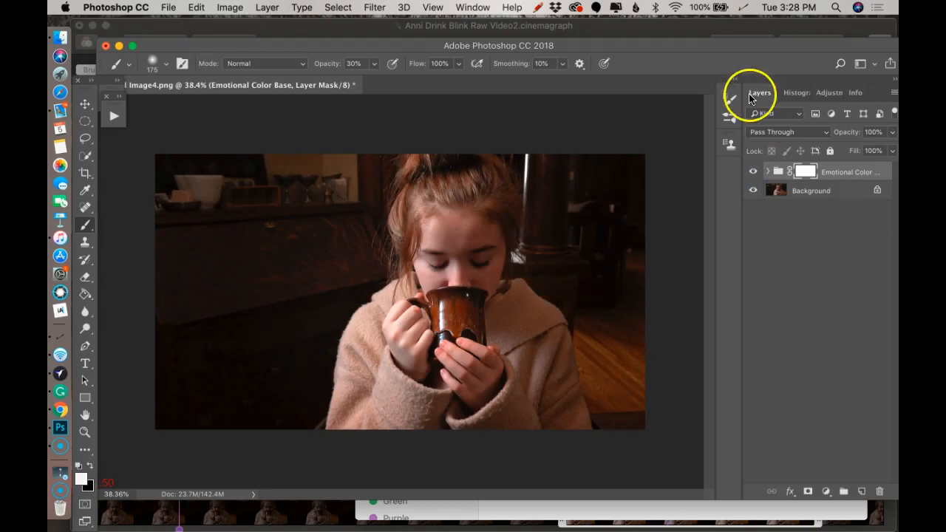
{"action": "left_click_drag", "start_coordinate": [749, 46], "coordinate": [728, 59]}
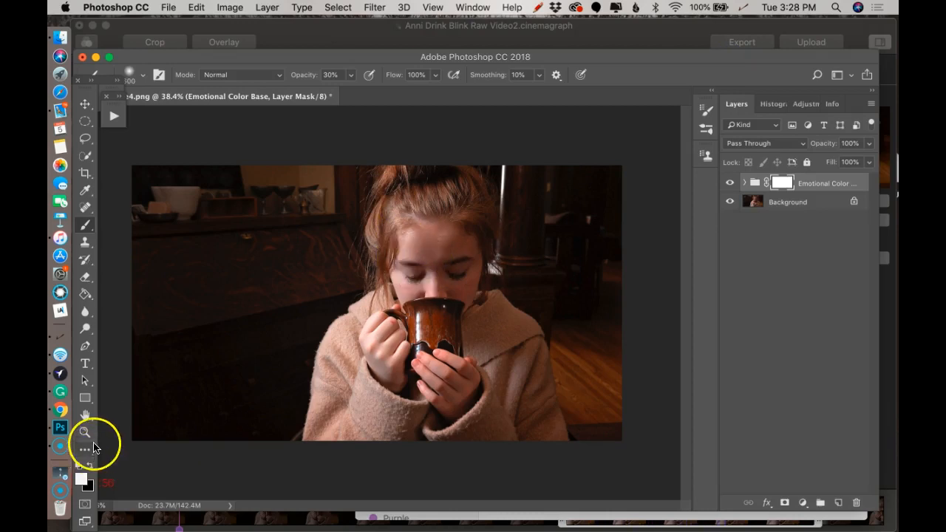
Soften the Emotional Color Base effect on the face and hands by painting its mask with black at 30% opacity
{"action": "key", "text": "x"}
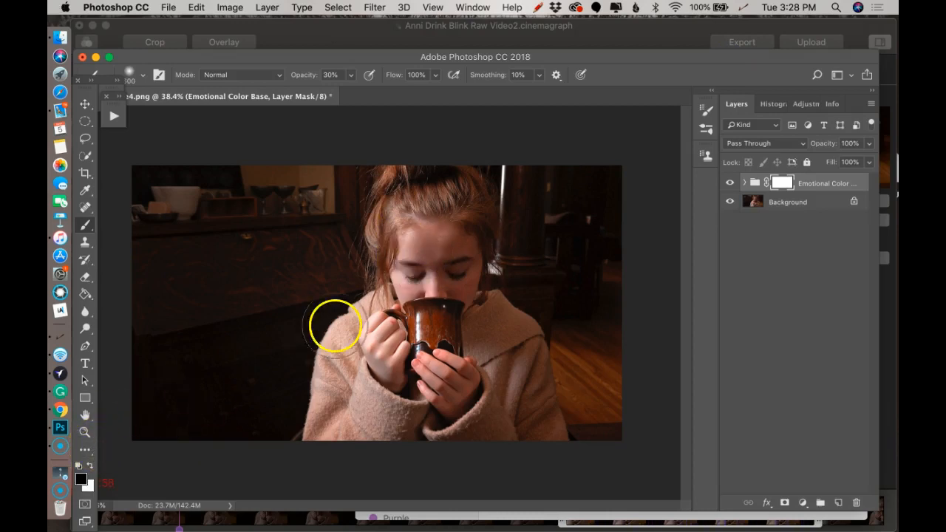
{"action": "left_click_drag", "start_coordinate": [418, 273], "coordinate": [425, 263]}
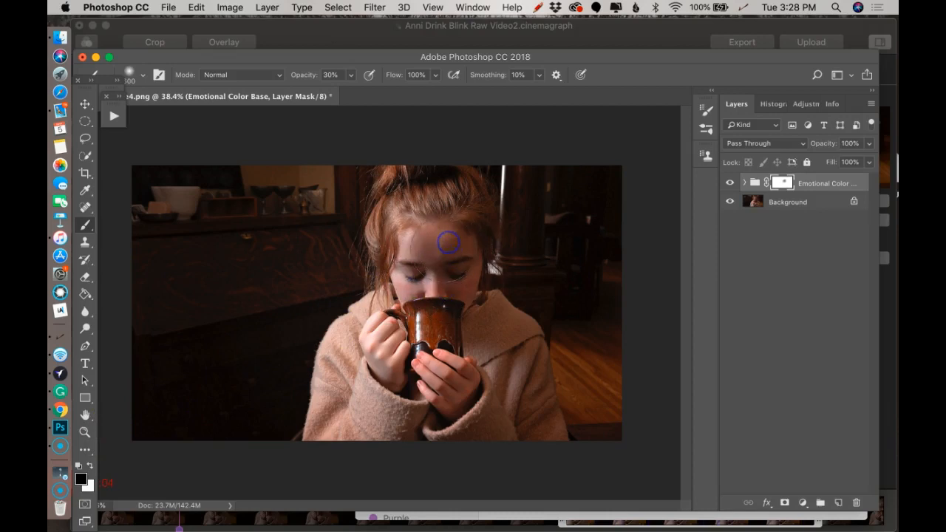
{"action": "scroll", "coordinate": [434, 262], "scroll_direction": "up", "scroll_amount": 5}
{"action": "key", "text": "["}
{"action": "key", "text": "["}
{"action": "left_click_drag", "start_coordinate": [459, 282], "coordinate": [449, 279]}
{"action": "left_click", "coordinate": [524, 278]}
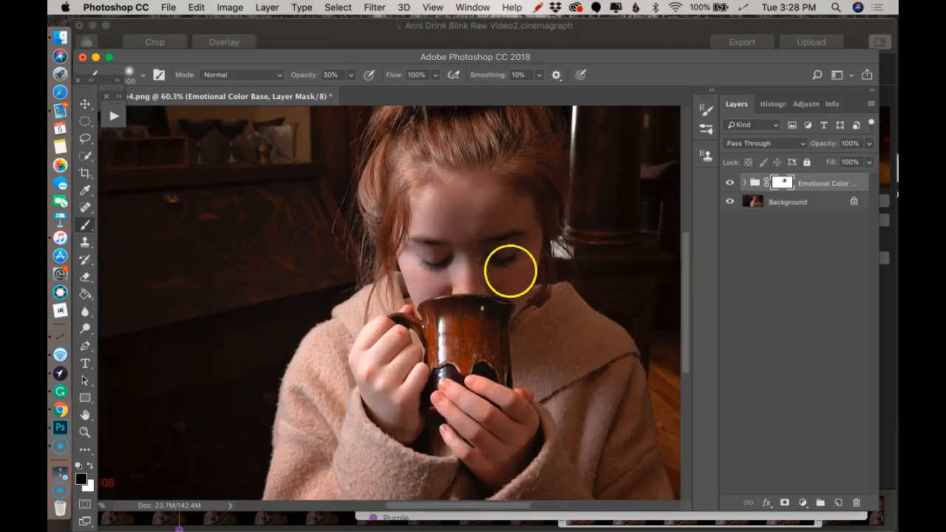
{"action": "mouse_move", "coordinate": [472, 409]}
{"action": "left_mouse_down"}
{"action": "mouse_move", "coordinate": [464, 415]}
{"action": "mouse_move", "coordinate": [501, 402]}
{"action": "left_mouse_up"}
{"action": "scroll", "coordinate": [390, 382], "scroll_direction": "up", "scroll_amount": 2}
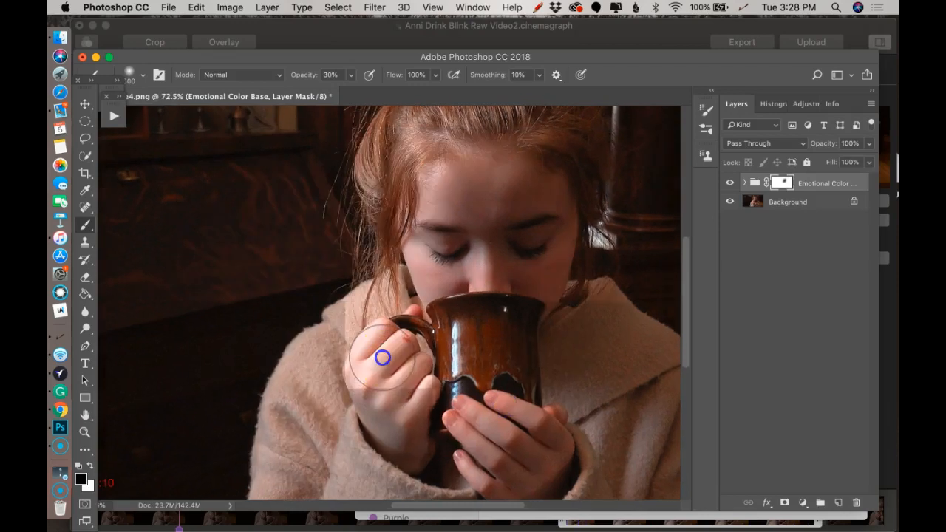
{"action": "left_click", "coordinate": [515, 290]}
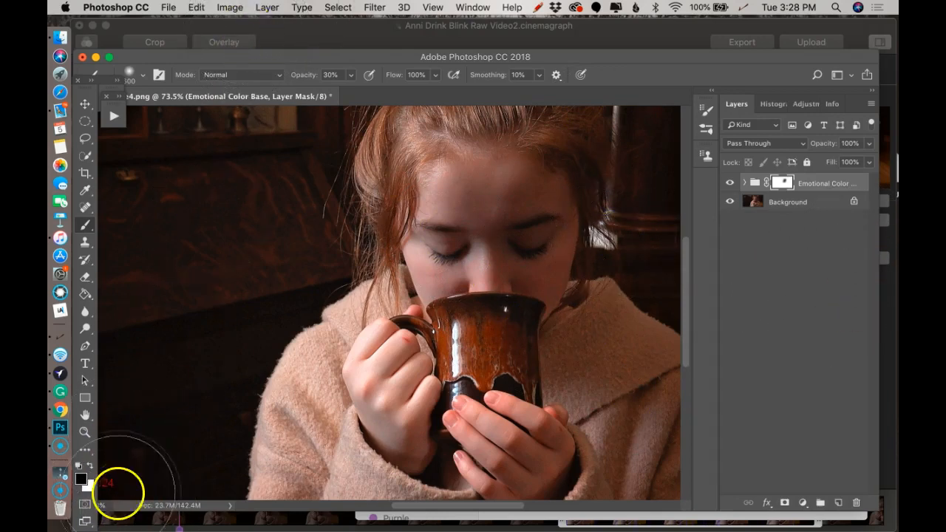
Review the overall balance of the masked color effect at reduced magnification with the whole portrait in view
{"action": "scroll", "coordinate": [227, 251], "scroll_direction": "down", "scroll_amount": 2}
{"action": "scroll", "coordinate": [274, 81], "scroll_direction": "down", "scroll_amount": 1}
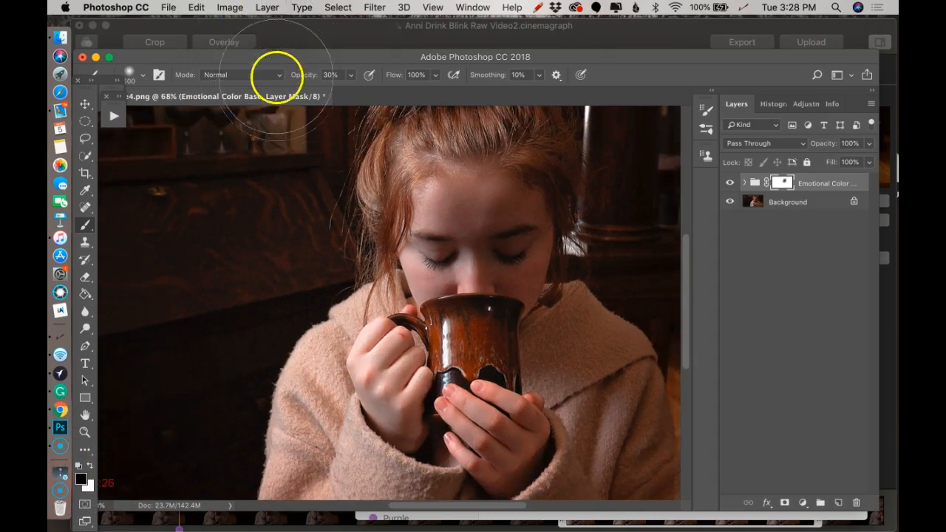
{"action": "scroll", "coordinate": [355, 83], "scroll_direction": "down", "scroll_amount": 5}
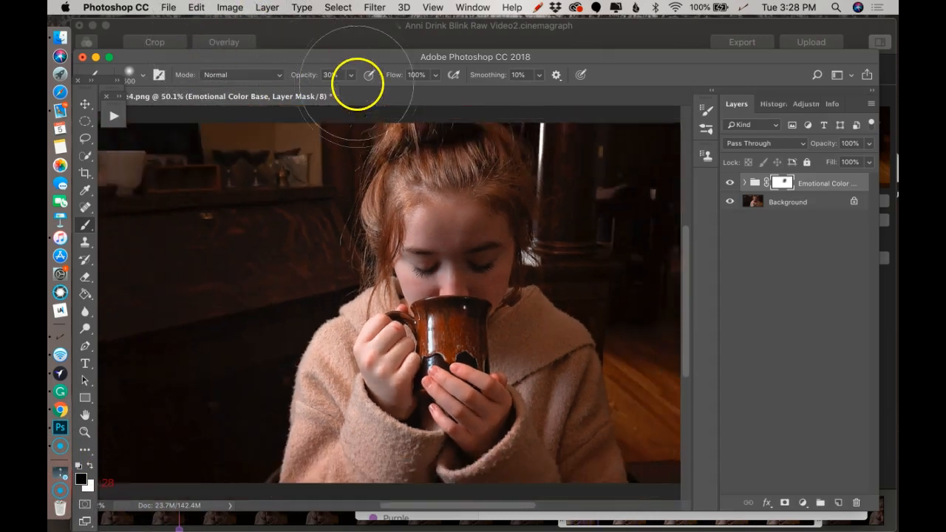
{"action": "scroll", "coordinate": [118, 470], "scroll_direction": "down", "scroll_amount": 5}
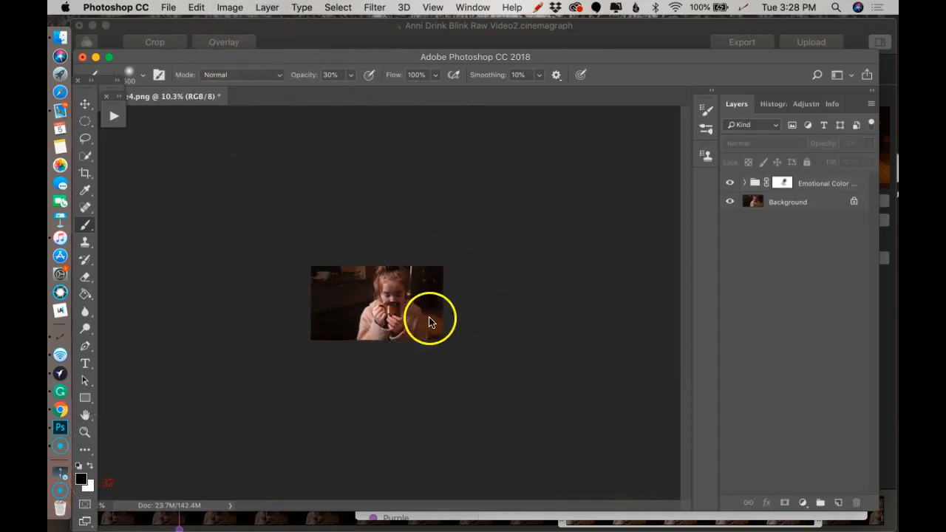
{"action": "scroll", "coordinate": [415, 302], "scroll_direction": "up", "scroll_amount": 2}
{"action": "scroll", "coordinate": [337, 166], "scroll_direction": "up", "scroll_amount": 3}
{"action": "scroll", "coordinate": [337, 166], "scroll_direction": "down", "scroll_amount": 2}
{"action": "left_click_drag", "start_coordinate": [289, 59], "coordinate": [378, 28]}
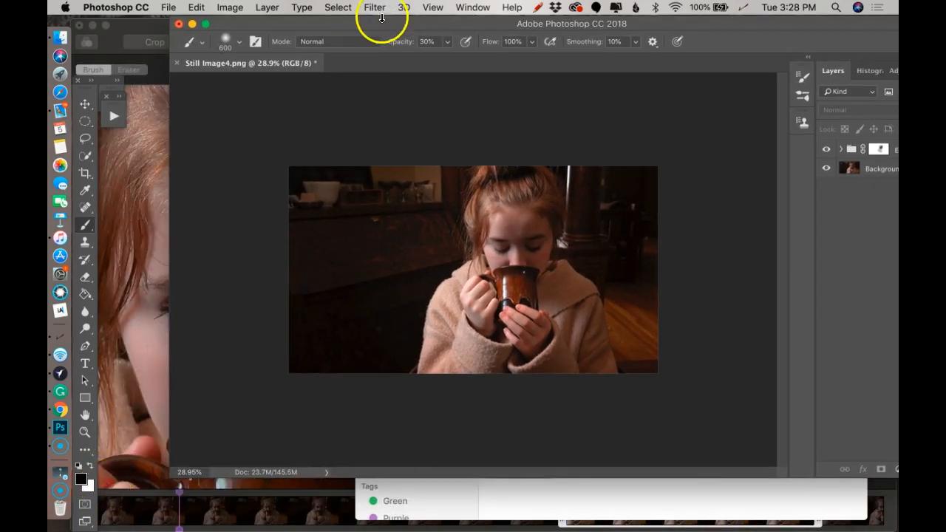
{"action": "left_click_drag", "start_coordinate": [391, 23], "coordinate": [288, 53]}
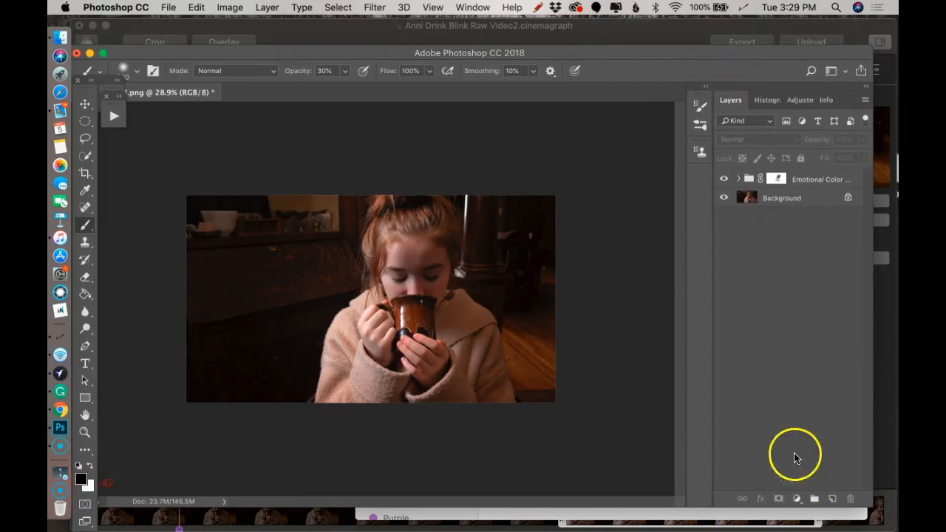
Add a Gradient Fill layer above the Emotional Color Base group and set its style to Radial
{"action": "left_click", "coordinate": [796, 501]}
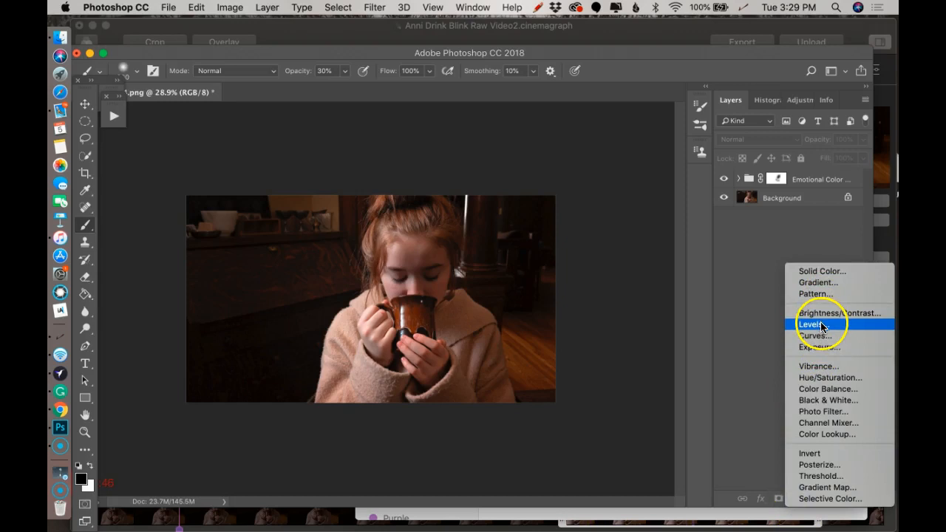
{"action": "left_click", "coordinate": [820, 282]}
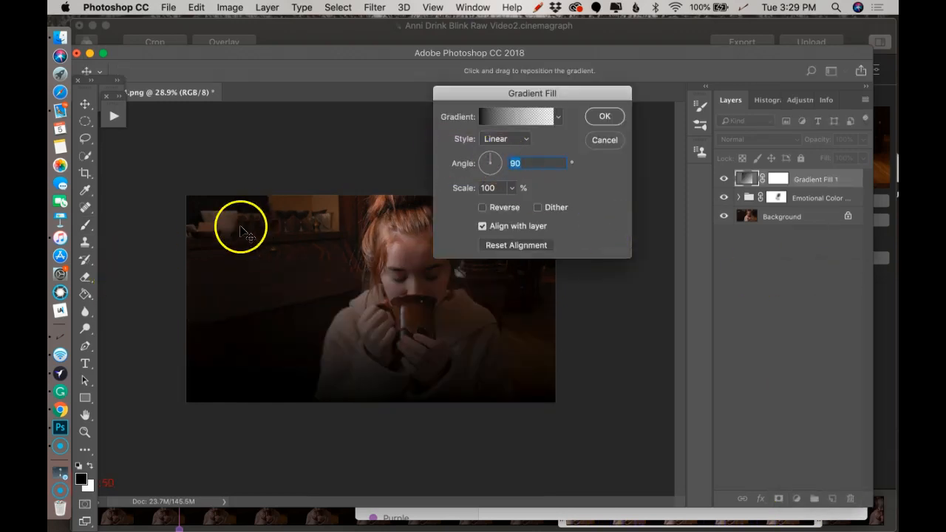
{"action": "left_click", "coordinate": [520, 139]}
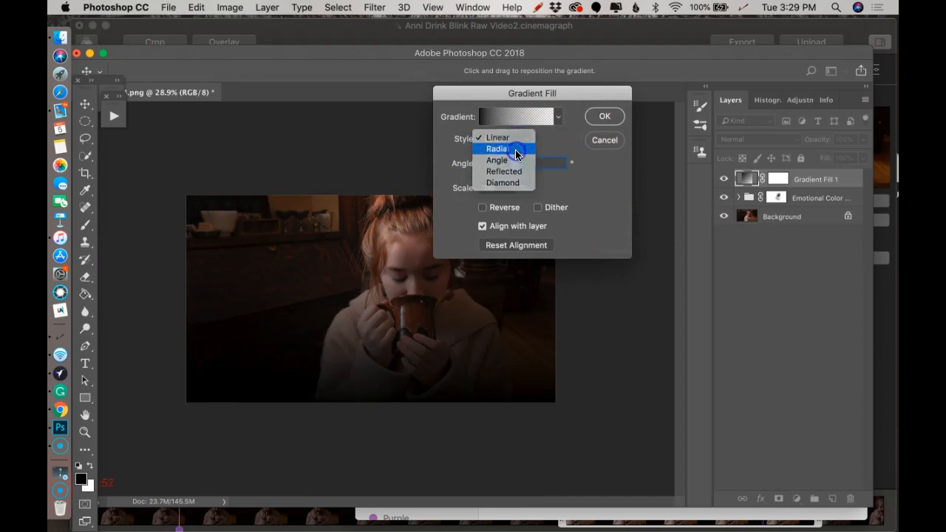
{"action": "left_click", "coordinate": [515, 149]}
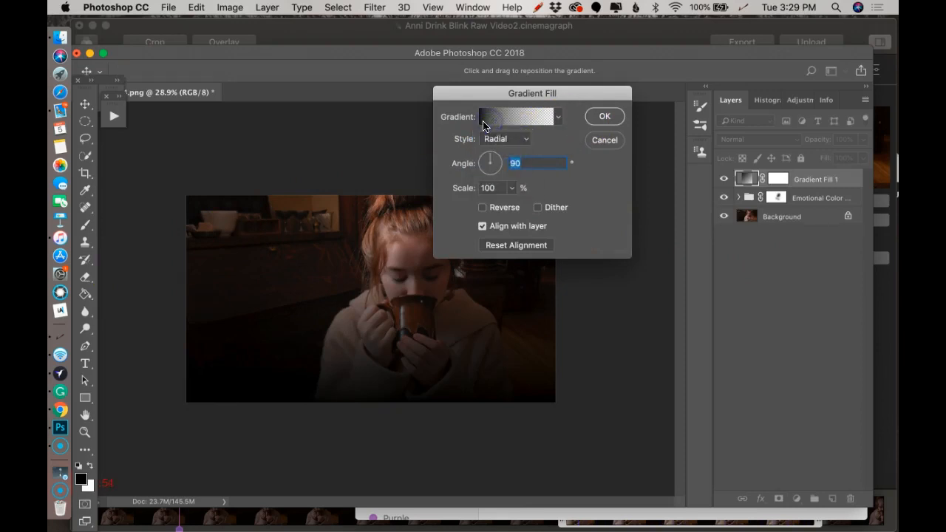
Set the radial gradient's starting color stop to a pale warm cream with a hue of 47° and apply the edited gradient
{"action": "left_click", "coordinate": [483, 123]}
{"action": "left_click", "coordinate": [564, 314]}
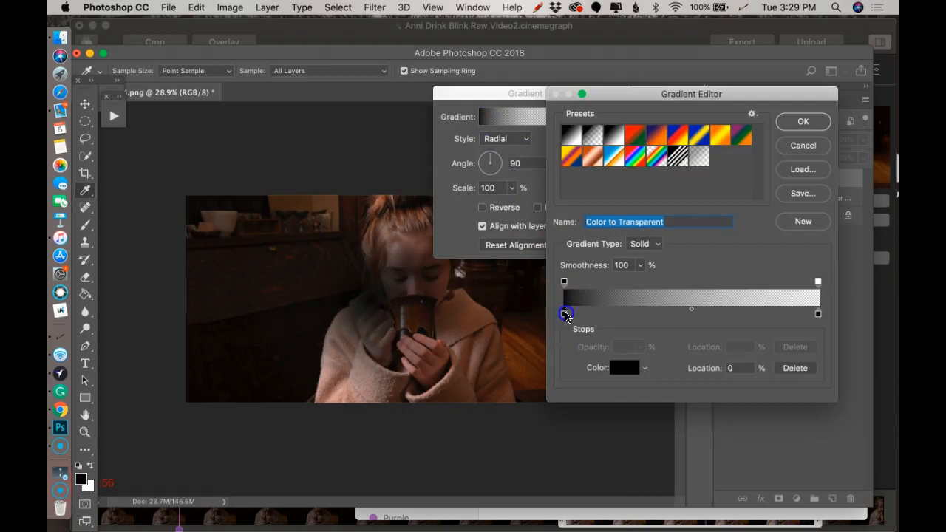
{"action": "left_click", "coordinate": [565, 316]}
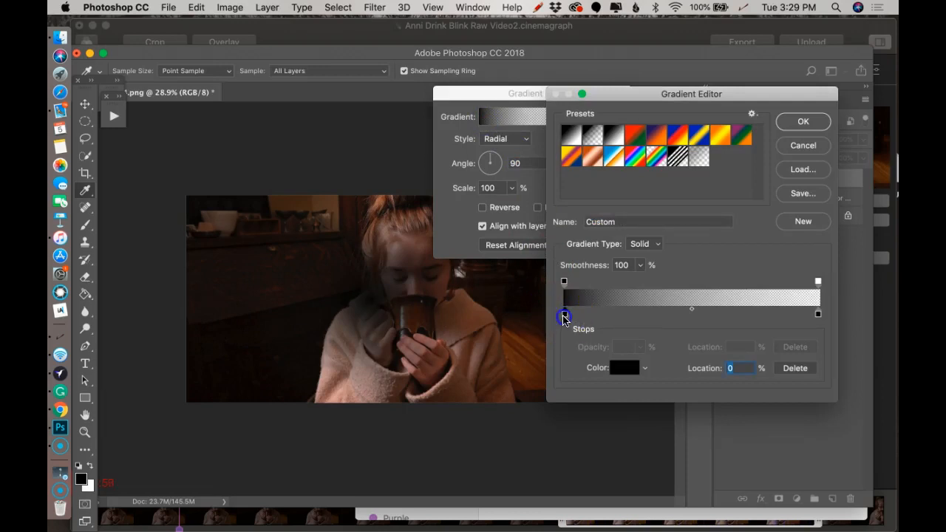
{"action": "double_click", "coordinate": [564, 315]}
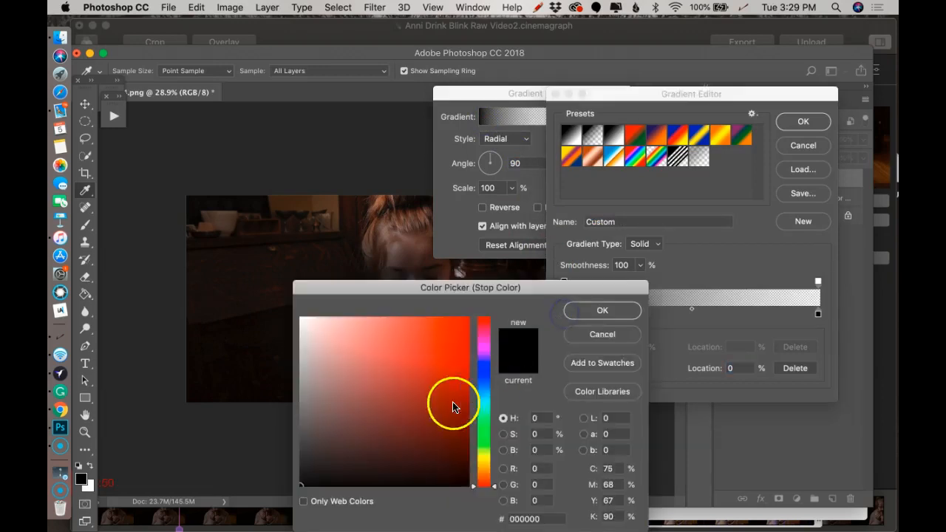
{"action": "left_click", "coordinate": [487, 471]}
{"action": "left_click", "coordinate": [479, 455]}
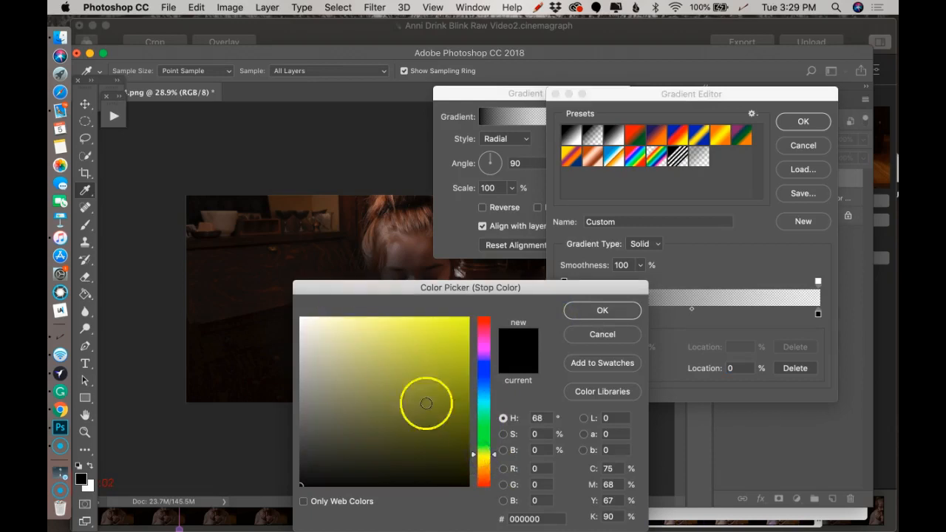
{"action": "left_click", "coordinate": [483, 464]}
{"action": "left_click", "coordinate": [327, 322]}
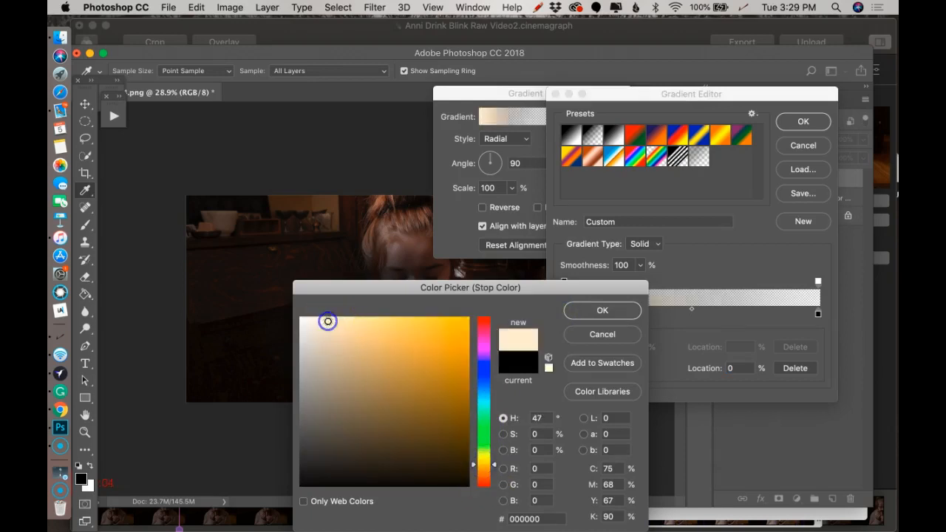
{"action": "left_click", "coordinate": [579, 310]}
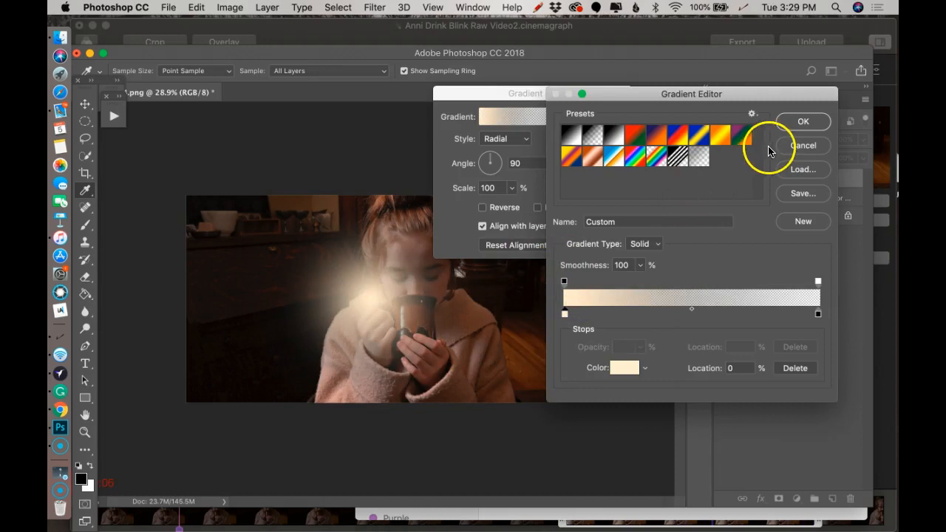
{"action": "left_click", "coordinate": [799, 121]}
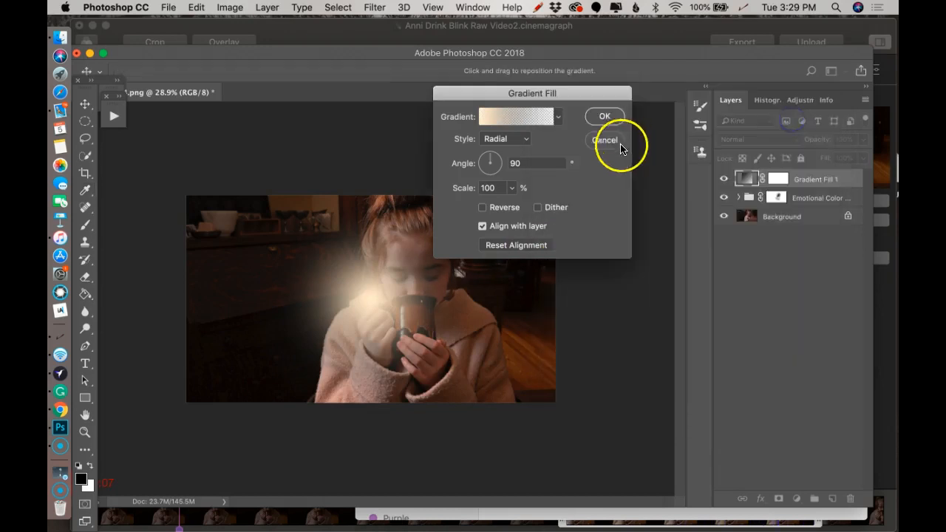
Scale the radial gradient to 264%, move its glow onto the dark background at the image's left edge, and apply the fill
{"action": "left_click", "coordinate": [511, 187]}
{"action": "left_click_drag", "start_coordinate": [524, 206], "coordinate": [517, 208]}
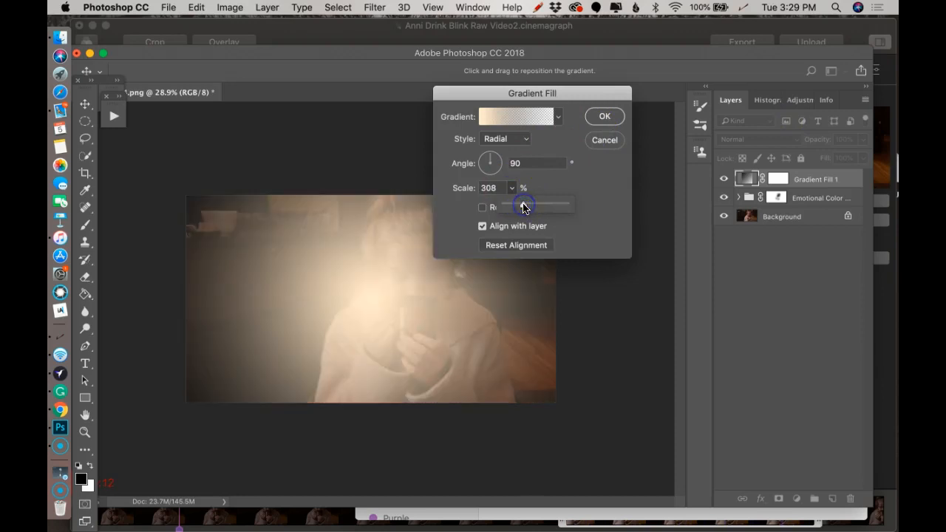
{"action": "left_click_drag", "start_coordinate": [516, 208], "coordinate": [520, 205]}
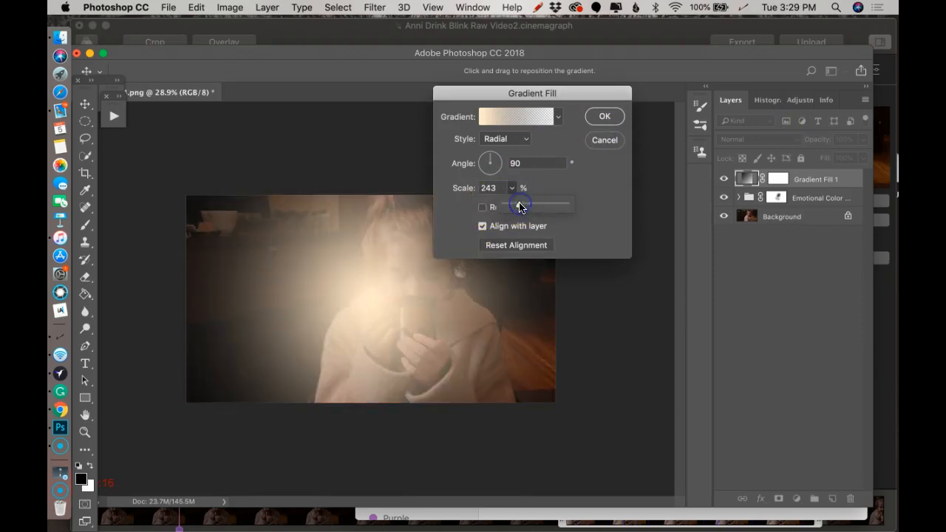
{"action": "left_click_drag", "start_coordinate": [424, 252], "coordinate": [225, 260]}
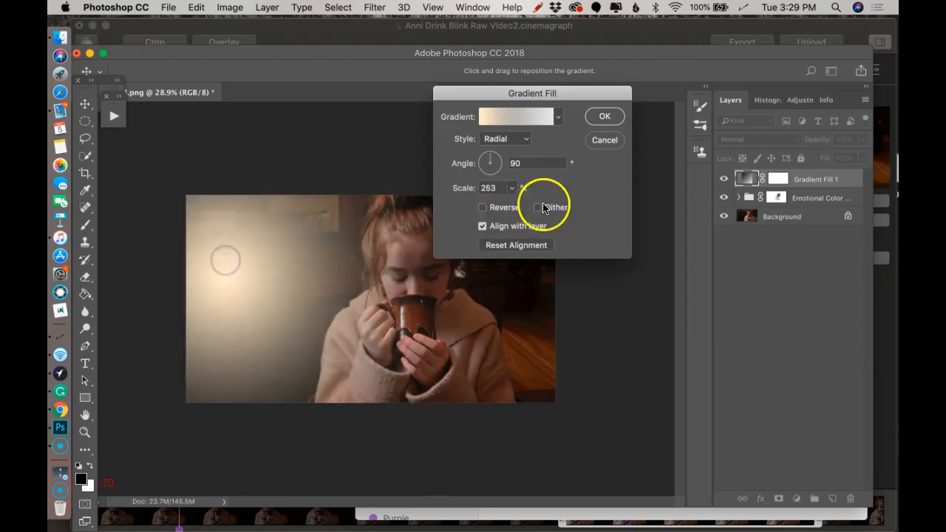
{"action": "left_click", "coordinate": [512, 188]}
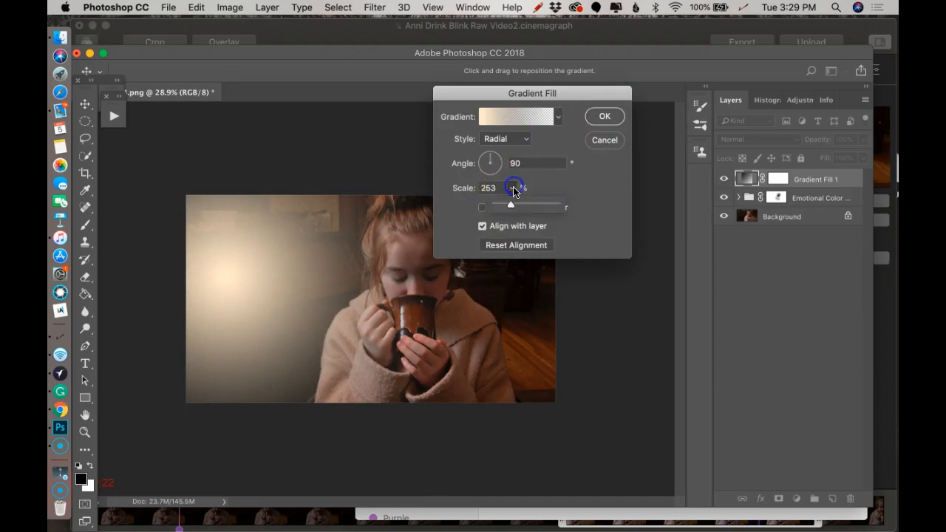
{"action": "left_click", "coordinate": [287, 285]}
{"action": "left_click_drag", "start_coordinate": [287, 285], "coordinate": [260, 275]}
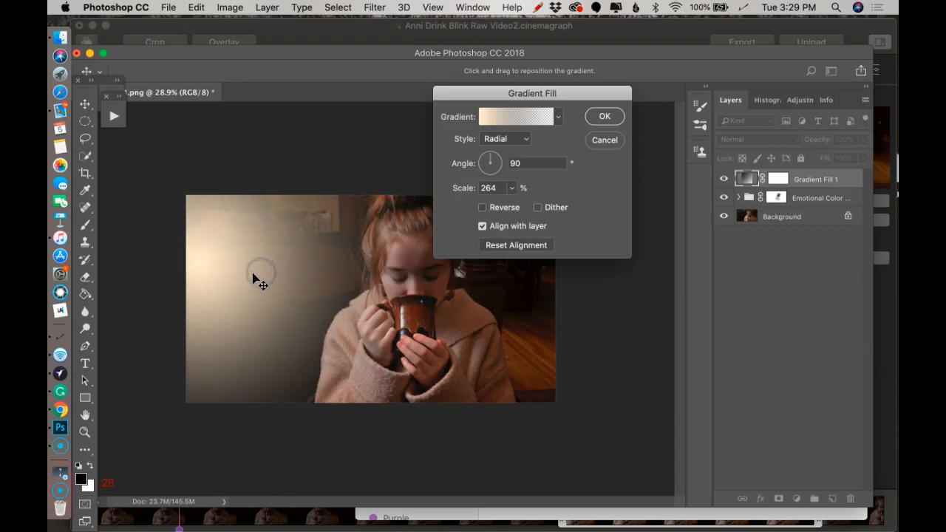
{"action": "left_click", "coordinate": [604, 116]}
Lower the Gradient Fill 1 layer's opacity to 45% and enlarge its radial gradient to a scale of 330%
{"action": "left_click", "coordinate": [822, 138]}
{"action": "left_click_drag", "start_coordinate": [807, 140], "coordinate": [784, 140]}
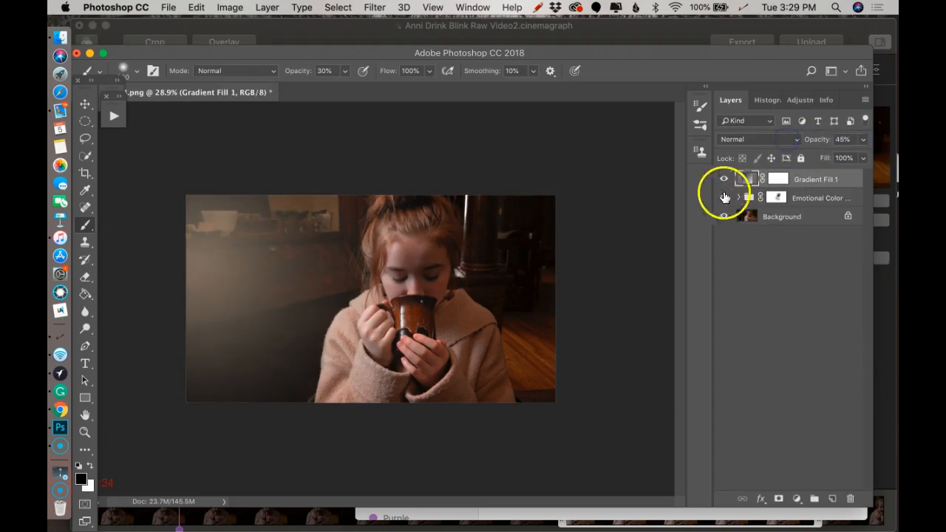
{"action": "double_click", "coordinate": [745, 178]}
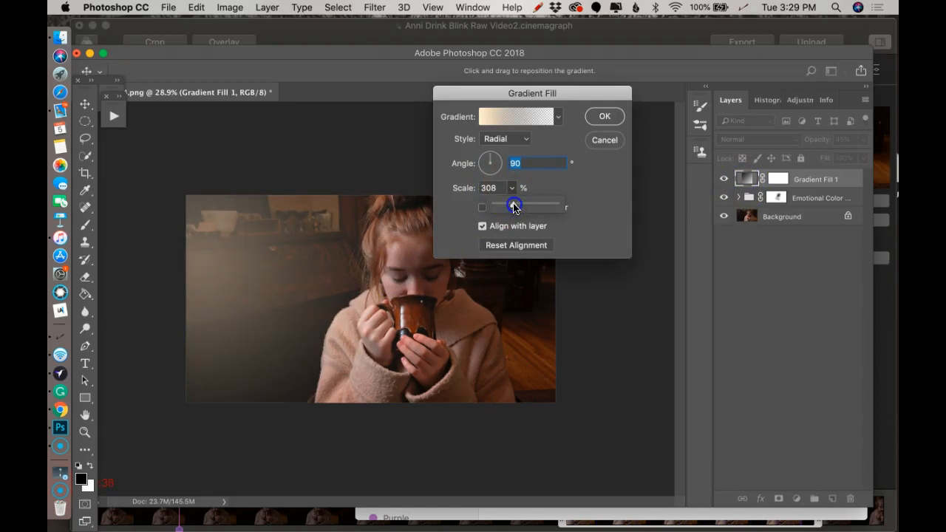
{"action": "left_click", "coordinate": [598, 118]}
{"action": "key", "text": "b"}
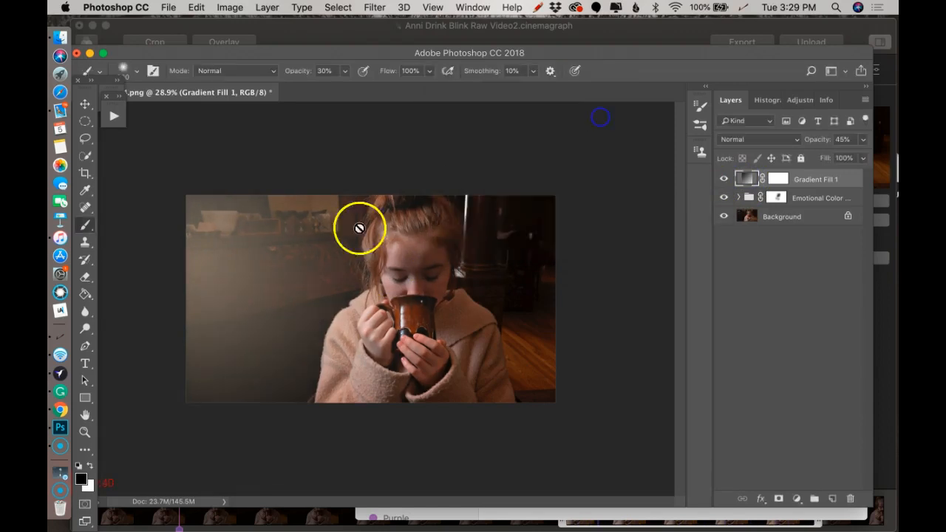
Reposition the gradient's glow slightly up toward the image's upper-left corner and apply the fill
{"action": "left_click", "coordinate": [770, 180]}
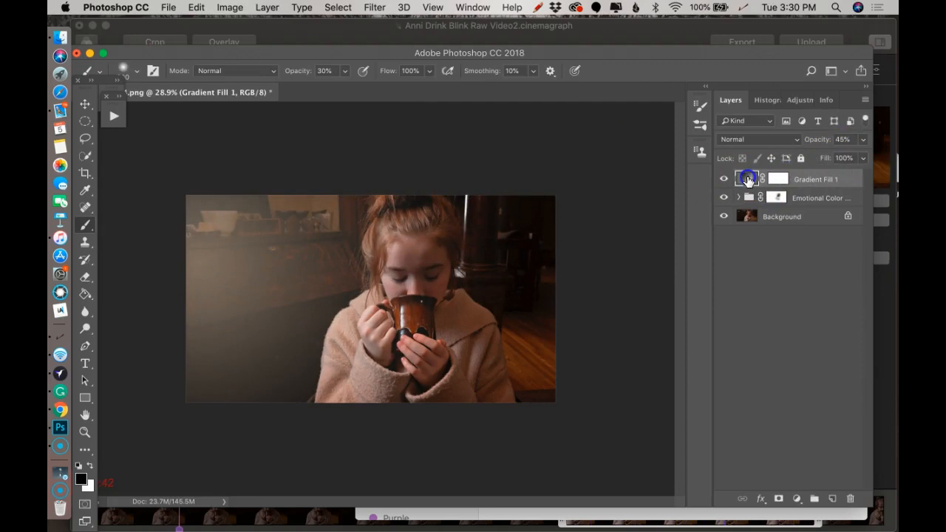
{"action": "double_click", "coordinate": [748, 179]}
{"action": "left_click", "coordinate": [264, 279]}
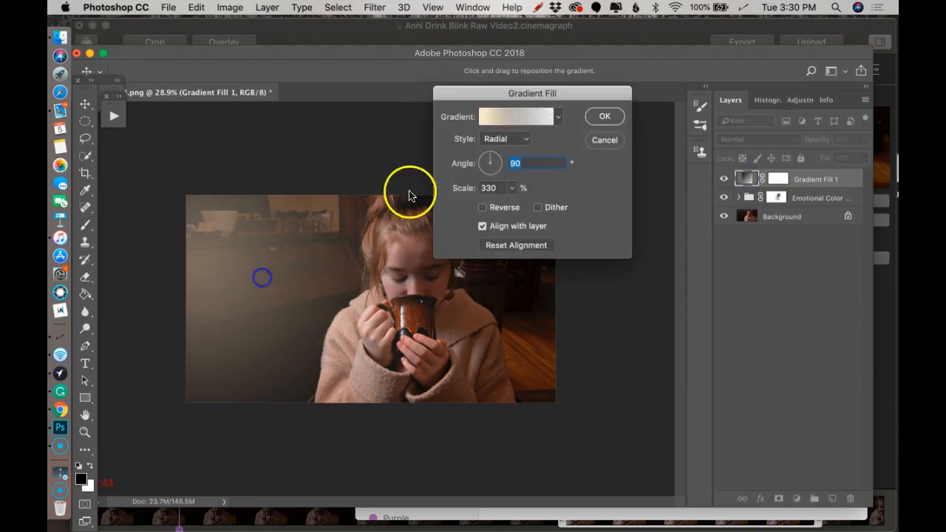
{"action": "left_click_drag", "start_coordinate": [251, 309], "coordinate": [244, 285]}
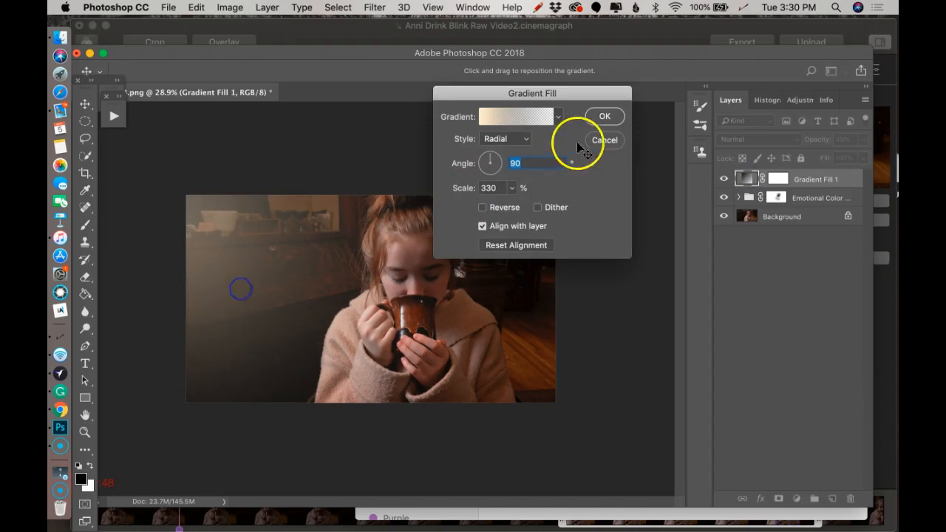
{"action": "left_click", "coordinate": [617, 118]}
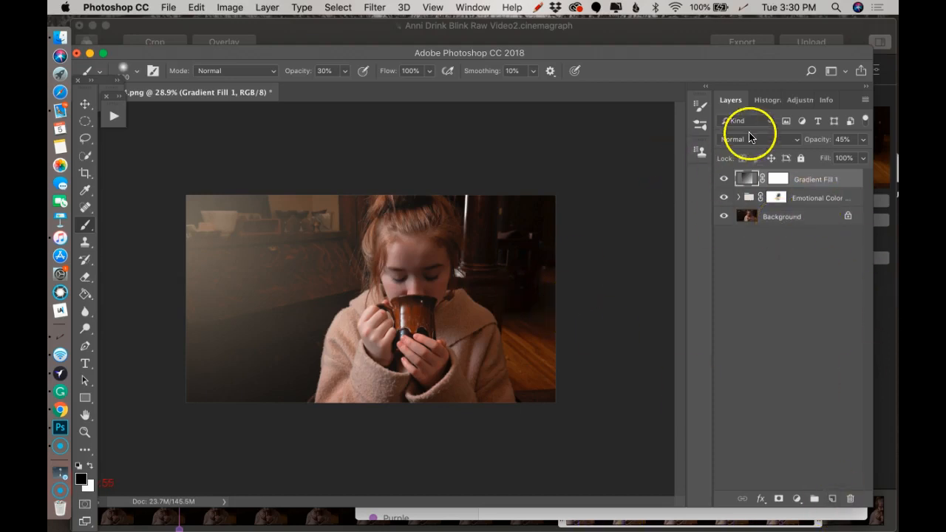
Save the retouched still image as a JPEG file named Still Image4 in the project folder
{"action": "left_click", "coordinate": [163, 14]}
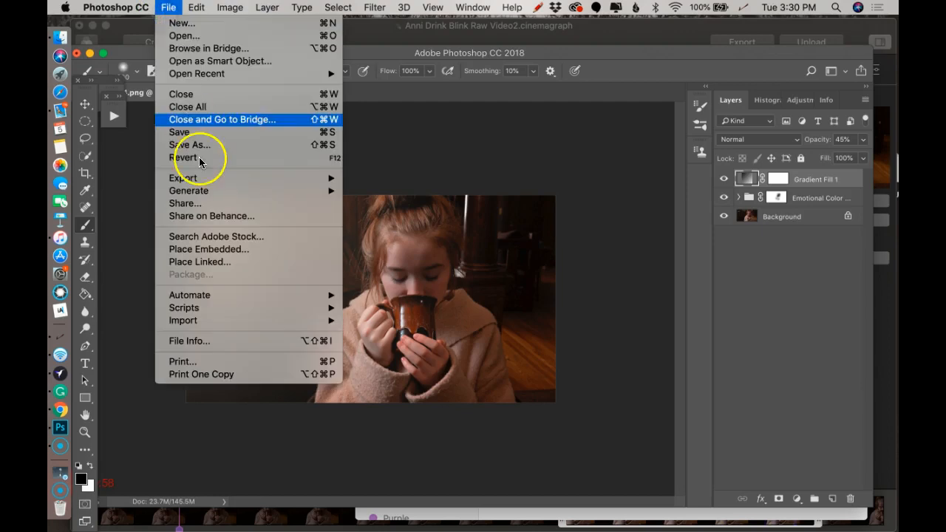
{"action": "mouse_move", "coordinate": [203, 180]}
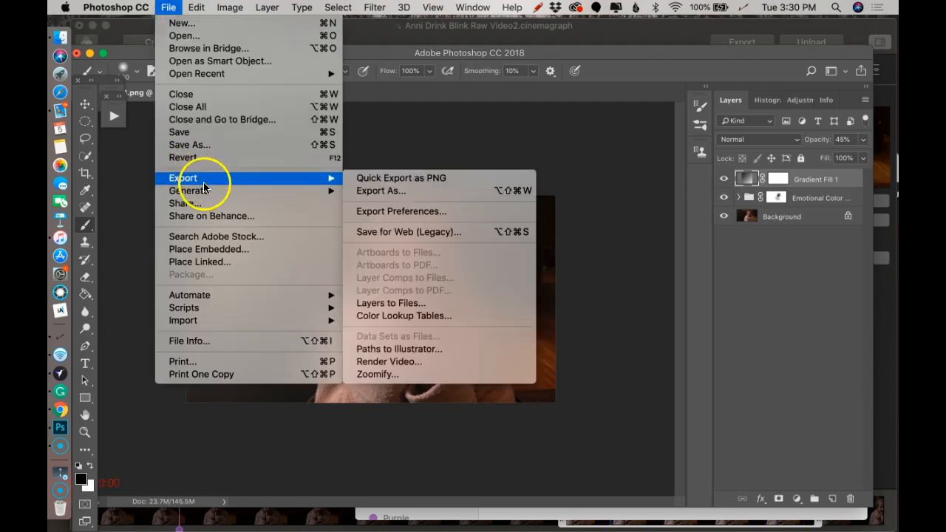
{"action": "left_click", "coordinate": [209, 144]}
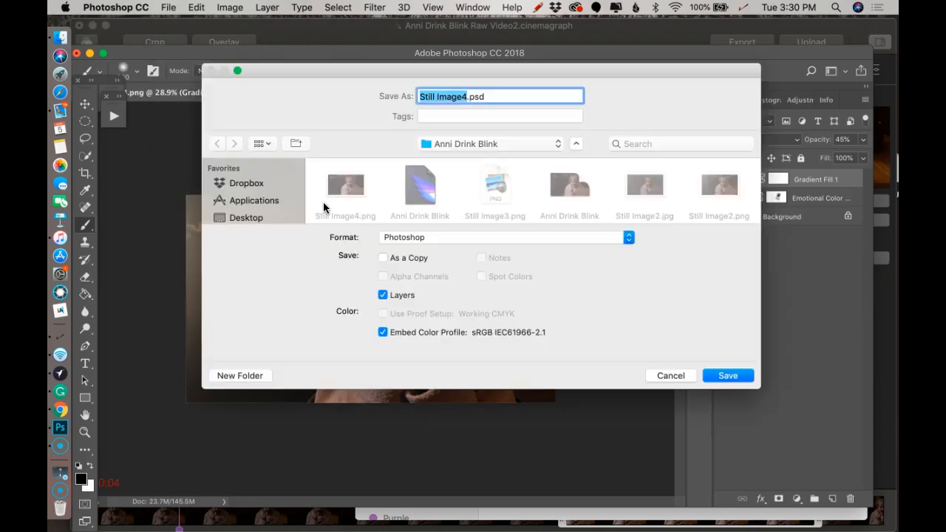
{"action": "left_click", "coordinate": [444, 236]}
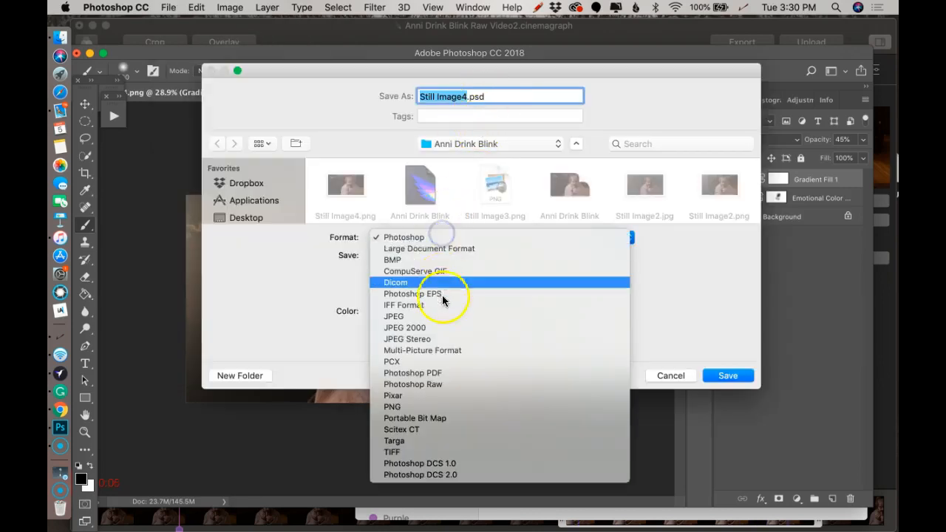
{"action": "left_click", "coordinate": [428, 317]}
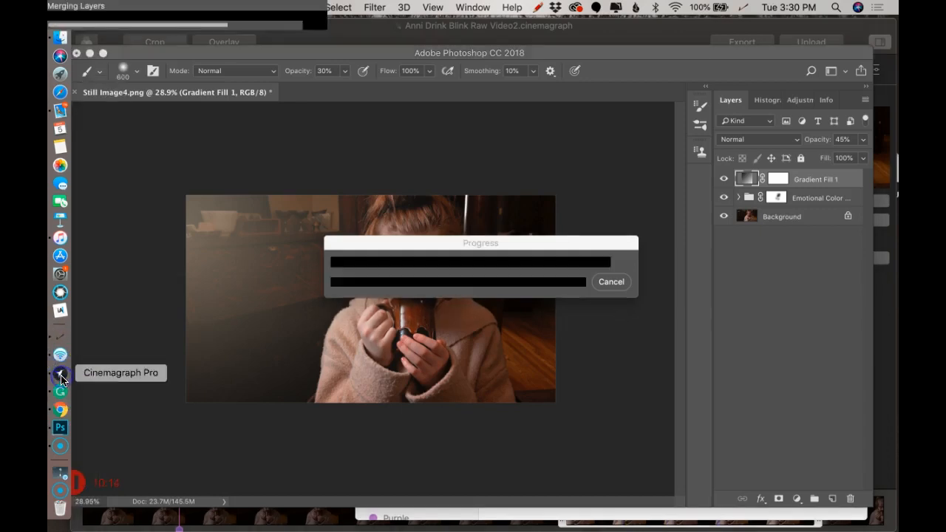
Switch to Cinemagraph Pro, start importing a still image, and accept the JPEG options at High quality 8
{"action": "left_click", "coordinate": [60, 376]}
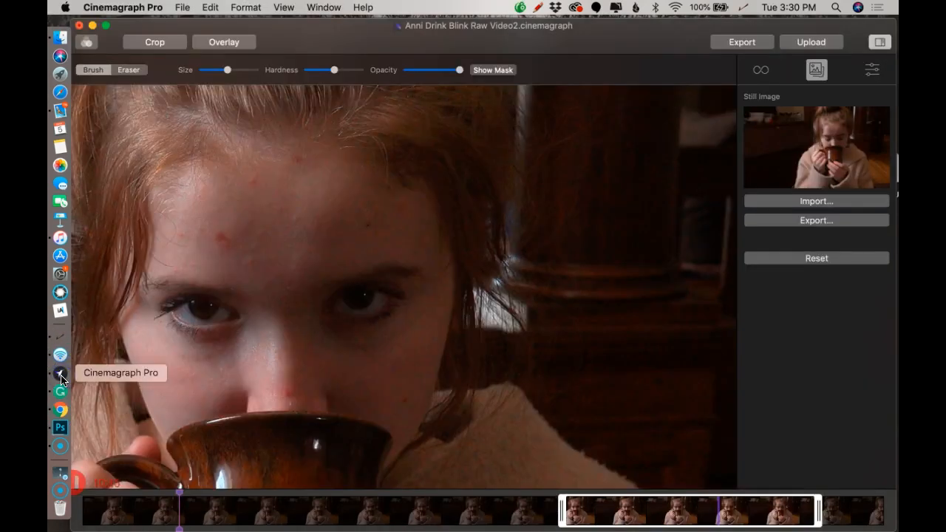
{"action": "left_click", "coordinate": [798, 201]}
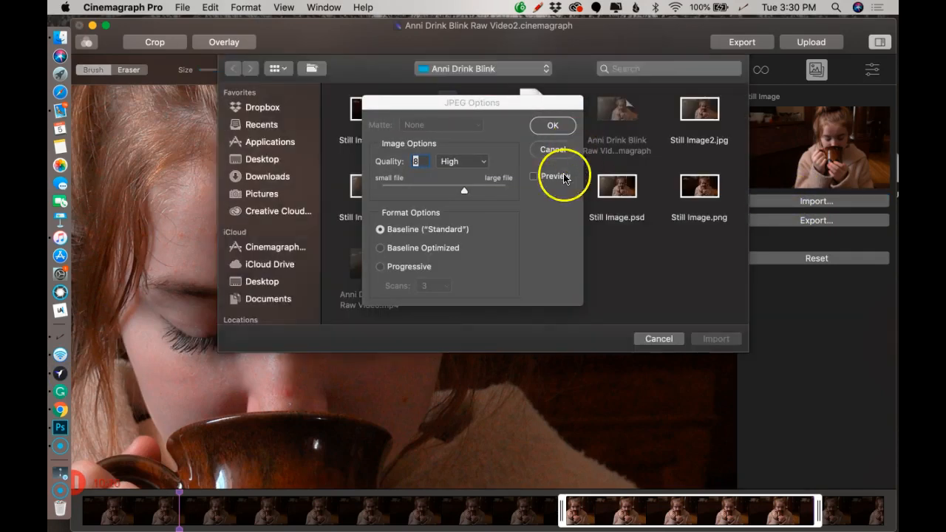
{"action": "left_click", "coordinate": [550, 126]}
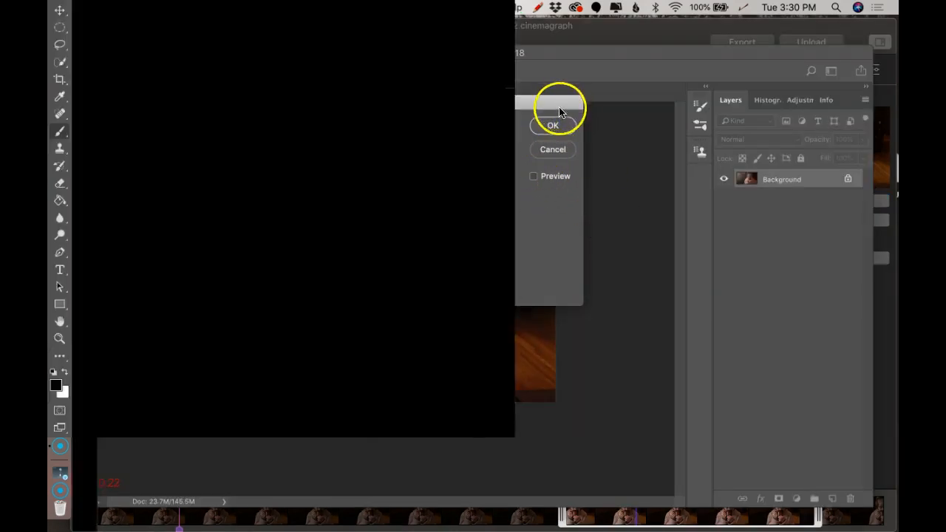
{"action": "left_click", "coordinate": [554, 127]}
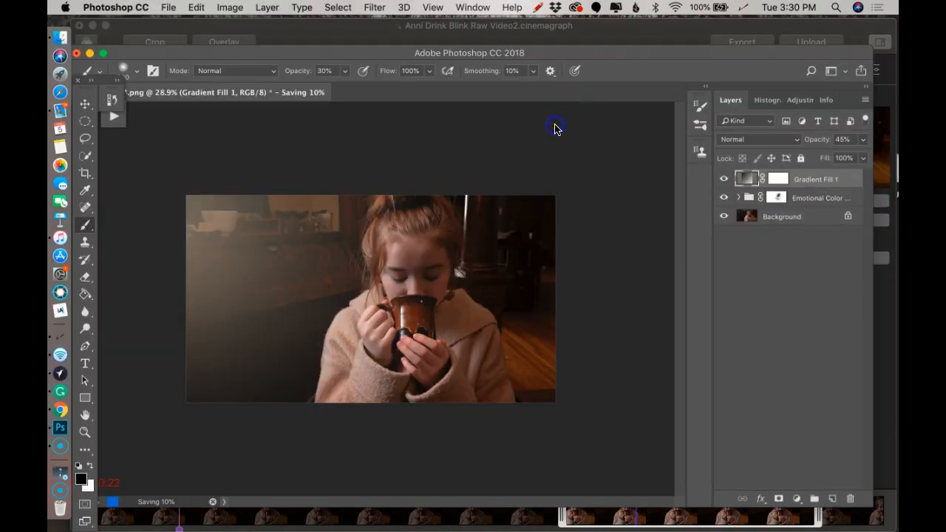
Return to Cinemagraph Pro and import Still Image4.jpg as the cinemagraph's still image
{"action": "left_click", "coordinate": [61, 373]}
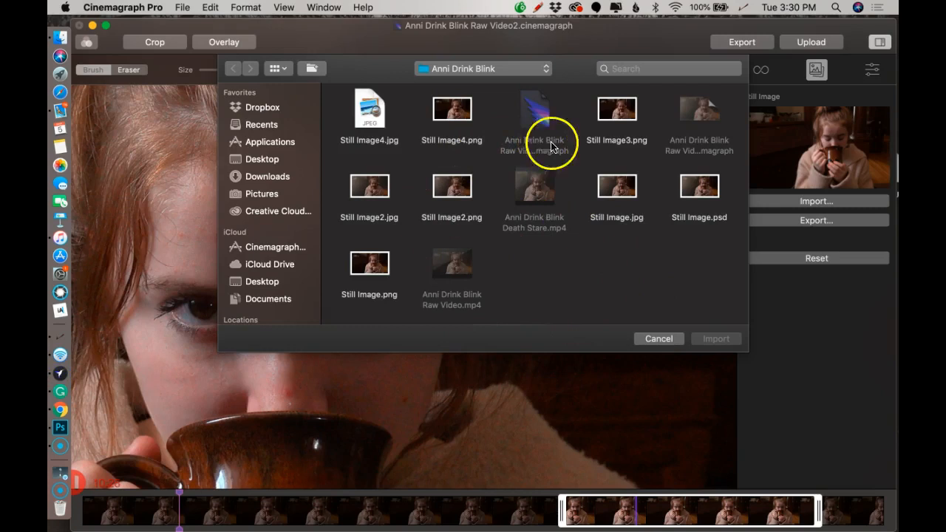
{"action": "left_click", "coordinate": [378, 116]}
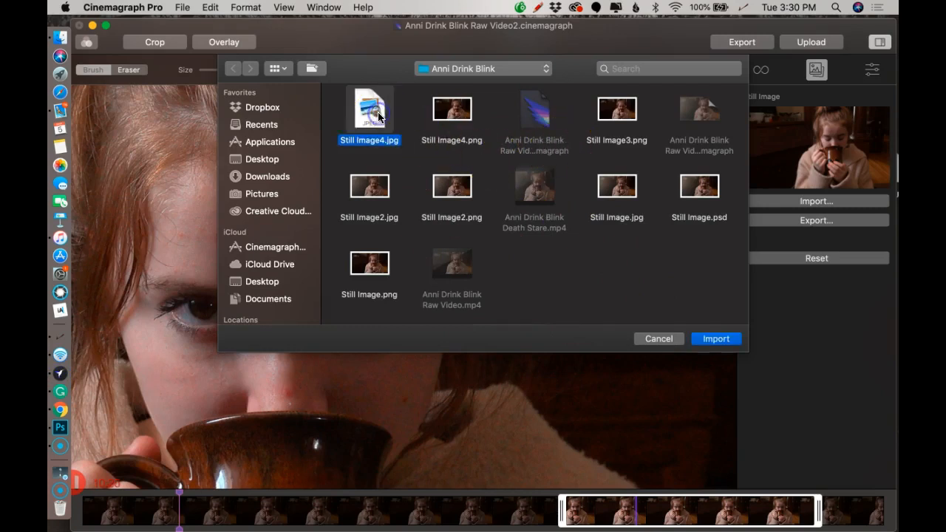
{"action": "left_click", "coordinate": [728, 339]}
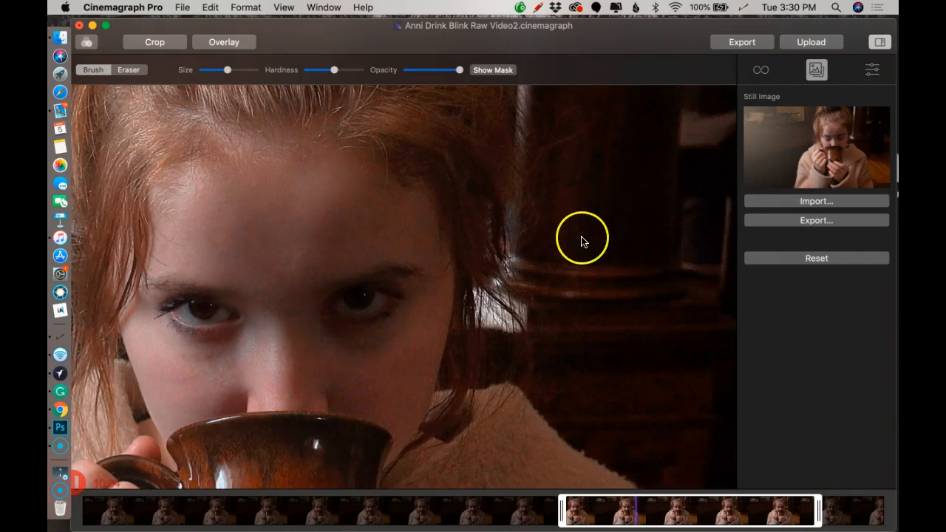
Examine how the retouched still blends with the moving eyes and background, both close up and with the whole frame in view
{"action": "scroll", "coordinate": [582, 240], "scroll_direction": "down", "scroll_amount": 5}
{"action": "scroll", "coordinate": [463, 265], "scroll_direction": "up", "scroll_amount": 5}
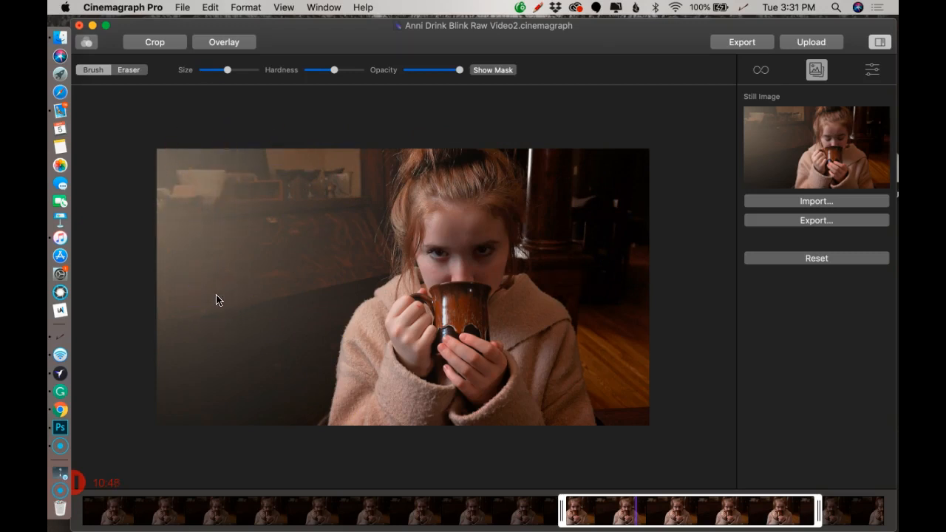
{"action": "left_click", "coordinate": [544, 155]}
{"action": "scroll", "coordinate": [544, 155], "scroll_direction": "up", "scroll_amount": 6}
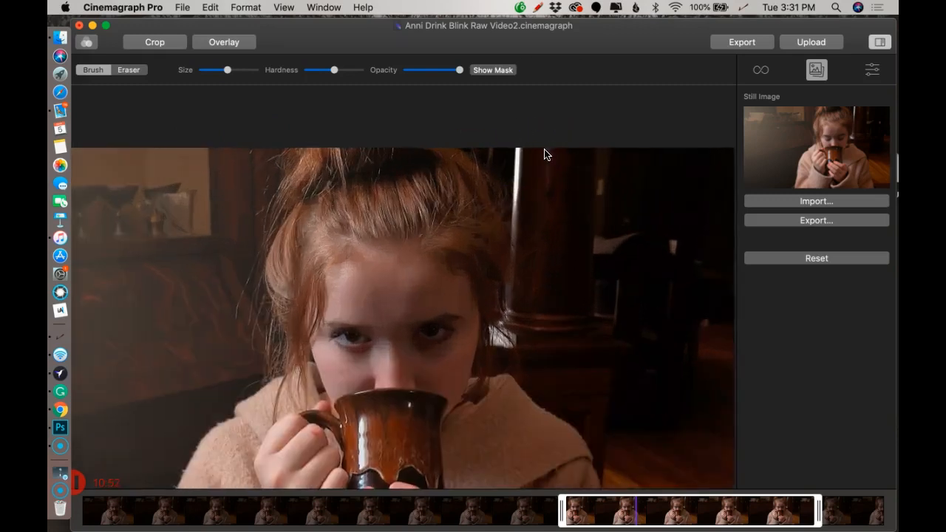
{"action": "scroll", "coordinate": [678, 291], "scroll_direction": "down", "scroll_amount": 2}
{"action": "scroll", "coordinate": [473, 269], "scroll_direction": "down", "scroll_amount": 5}
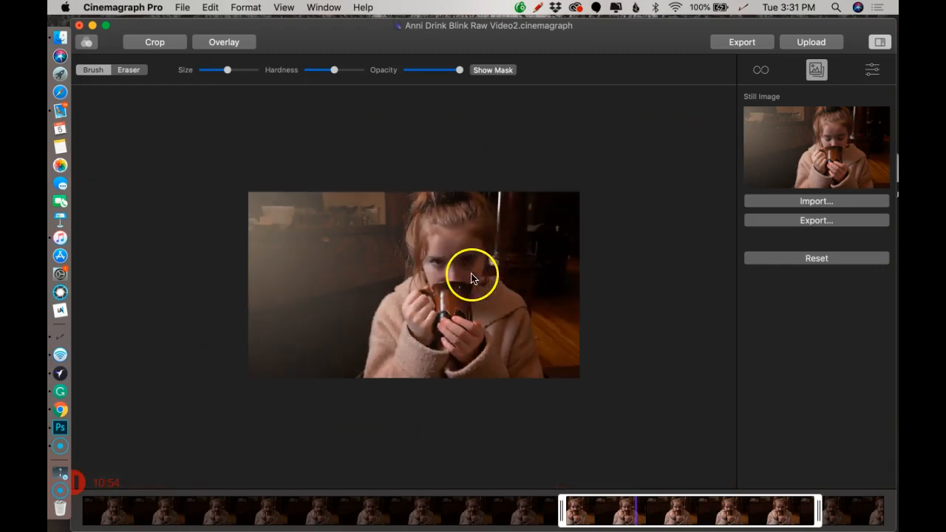
{"action": "scroll", "coordinate": [539, 221], "scroll_direction": "up", "scroll_amount": 2}
{"action": "scroll", "coordinate": [538, 223], "scroll_direction": "down", "scroll_amount": 1}
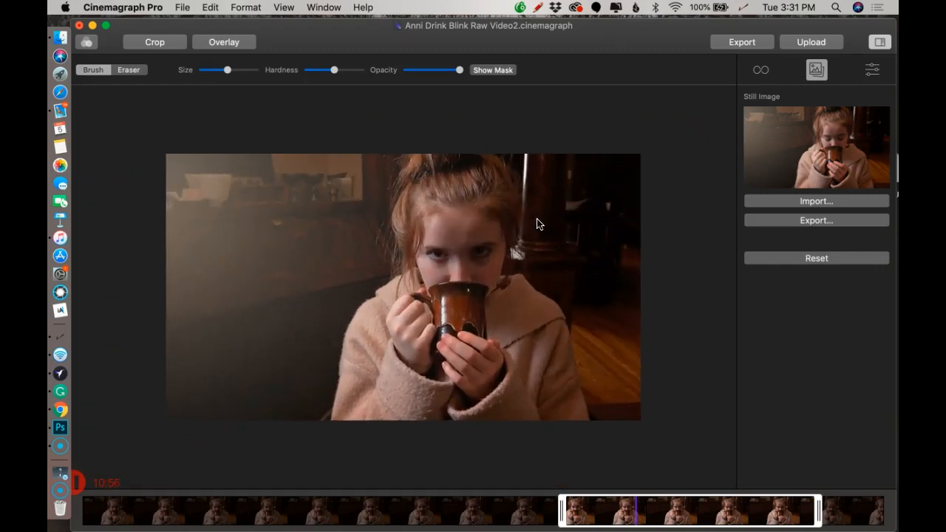
Start exporting the cinemagraph and apply the Instagram preset to the export settings
{"action": "left_click", "coordinate": [743, 42]}
{"action": "left_click", "coordinate": [582, 76]}
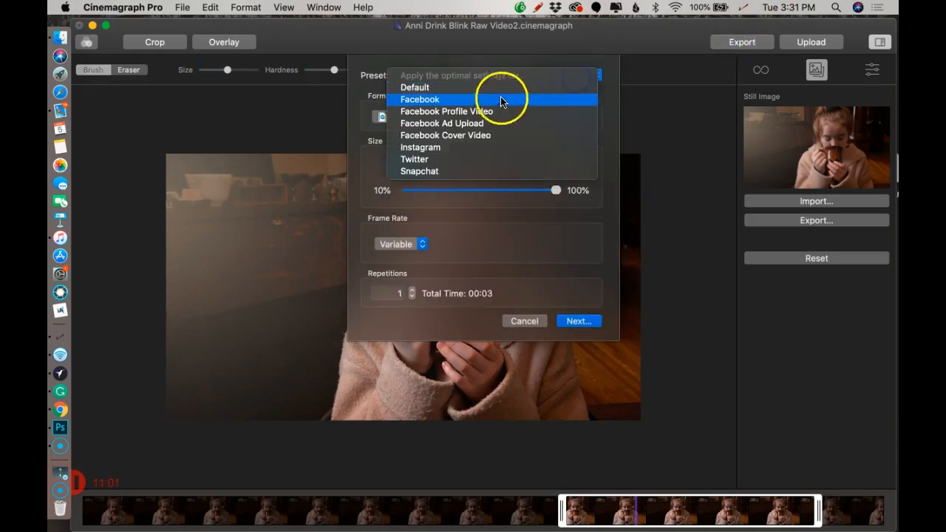
{"action": "left_click", "coordinate": [472, 146]}
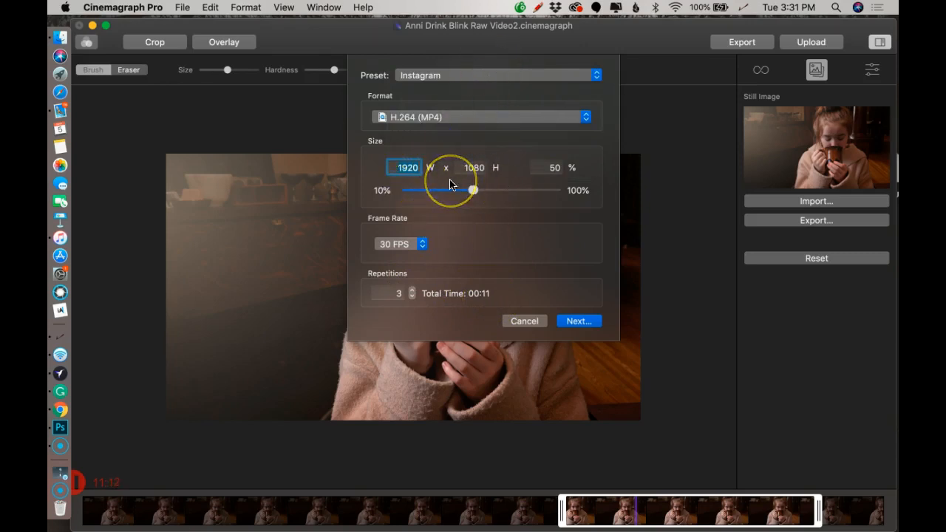
Switch to Finder, open the finished Death Stare MP4 in QuickTime Player, play it to review the blink, and close it
{"action": "left_click", "coordinate": [60, 37]}
{"action": "left_click_drag", "start_coordinate": [472, 245], "coordinate": [393, 228]}
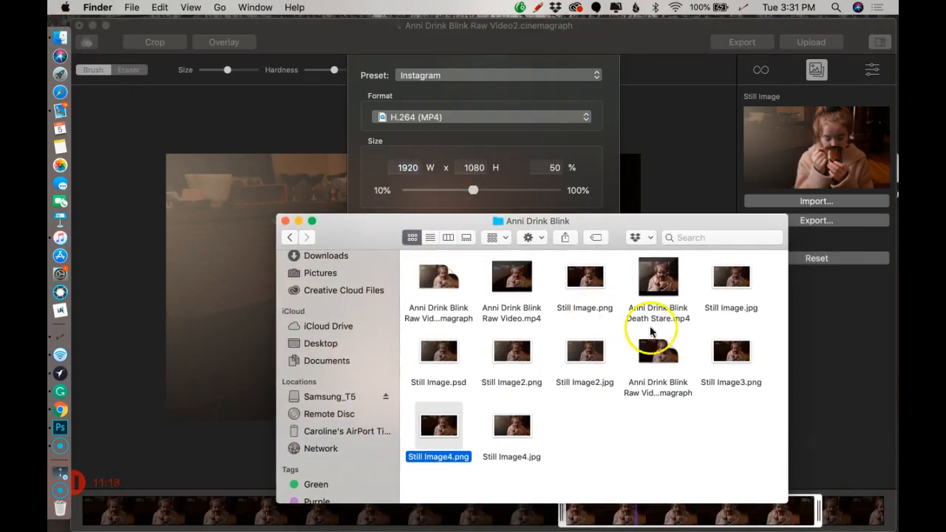
{"action": "left_click", "coordinate": [674, 289]}
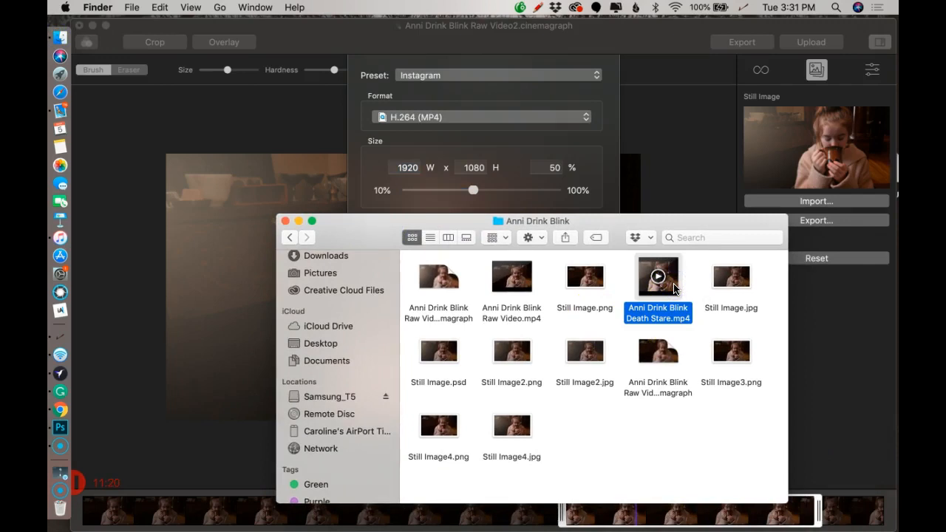
{"action": "double_click", "coordinate": [673, 288]}
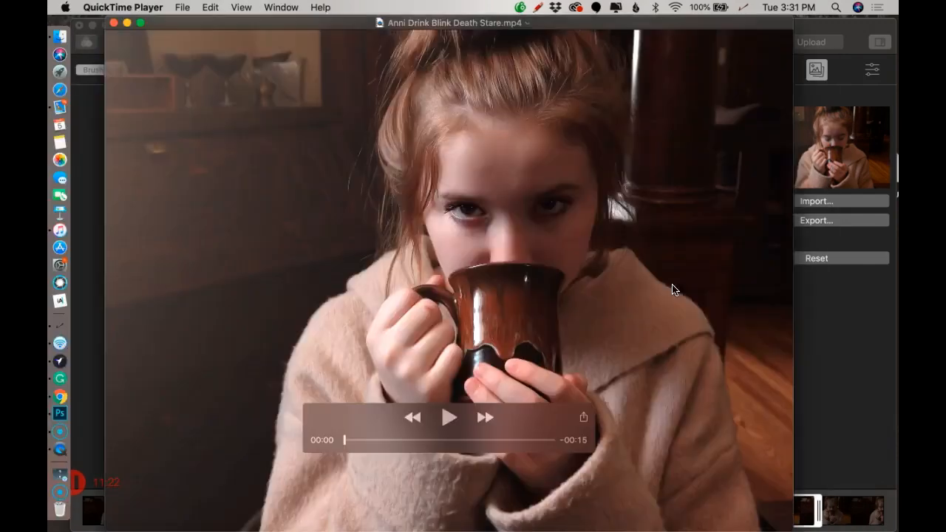
{"action": "left_click", "coordinate": [448, 418]}
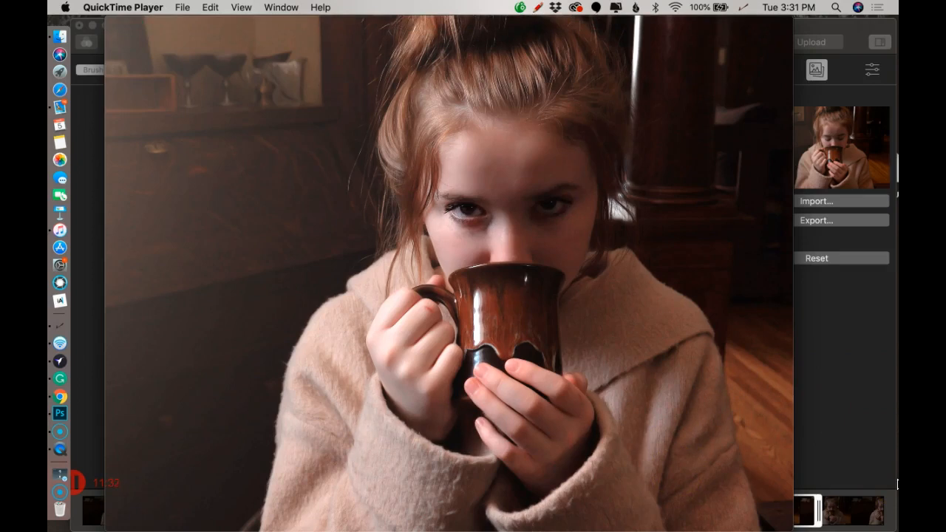
{"action": "left_click", "coordinate": [450, 418]}
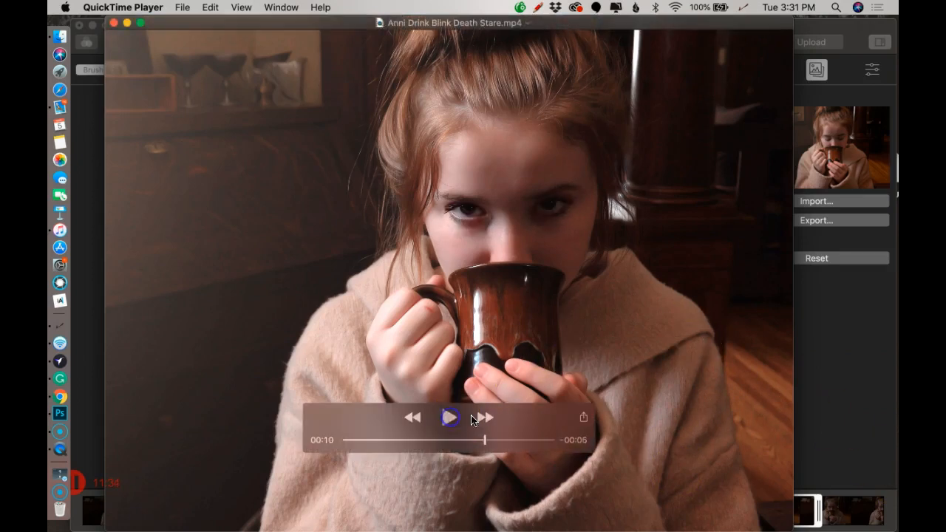
{"action": "left_click", "coordinate": [114, 23]}
{"action": "left_click", "coordinate": [110, 489]}
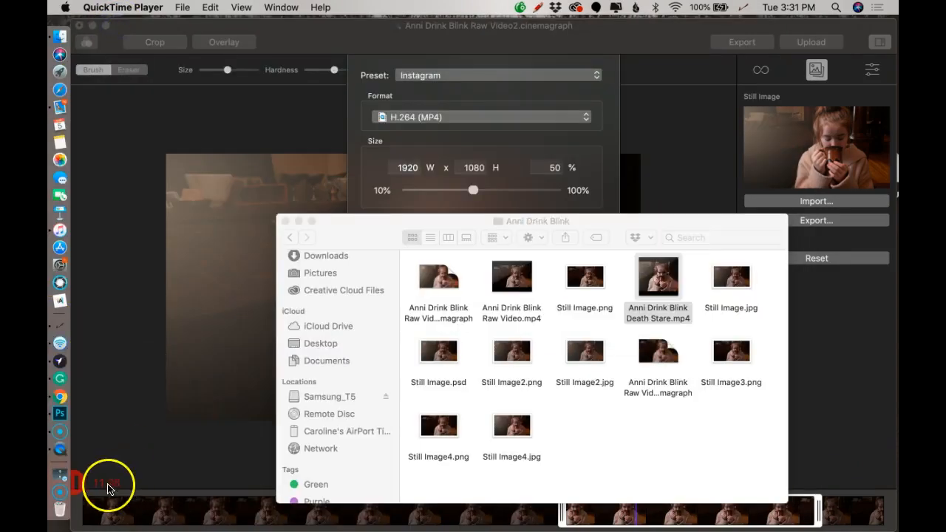